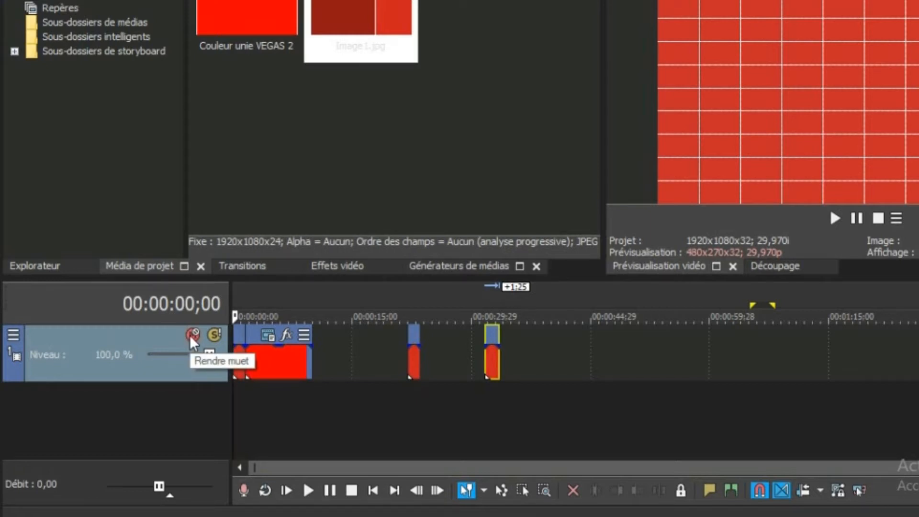
Hide the preview's grid overlay, muting the video track before it and unmuting the track after it.
left_click(192, 335)
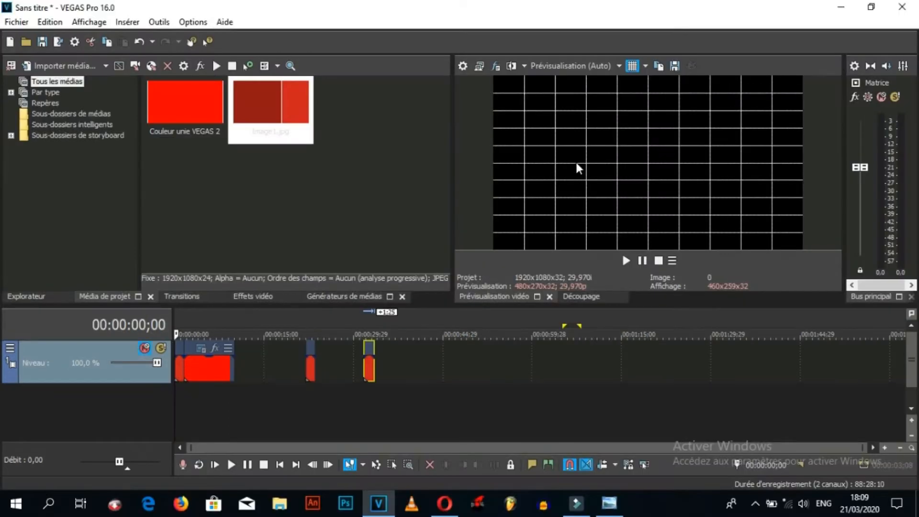
left_click(633, 70)
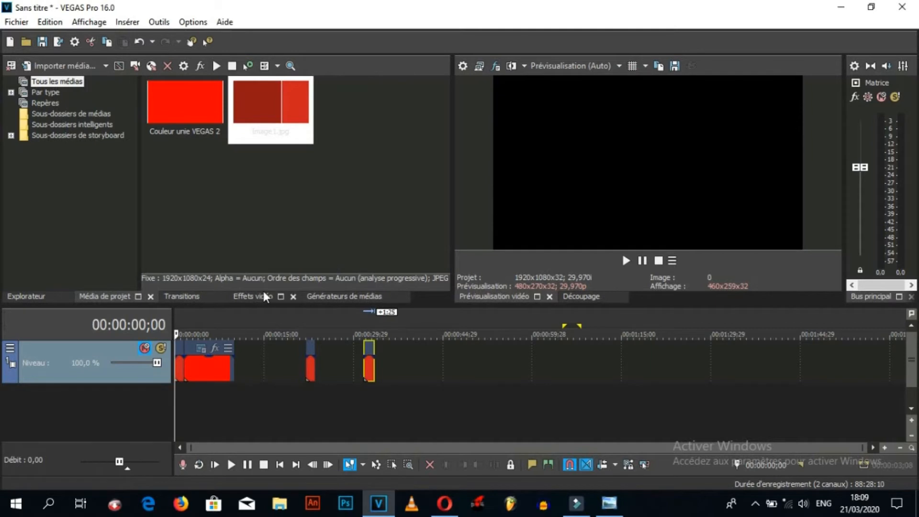
left_click(143, 348)
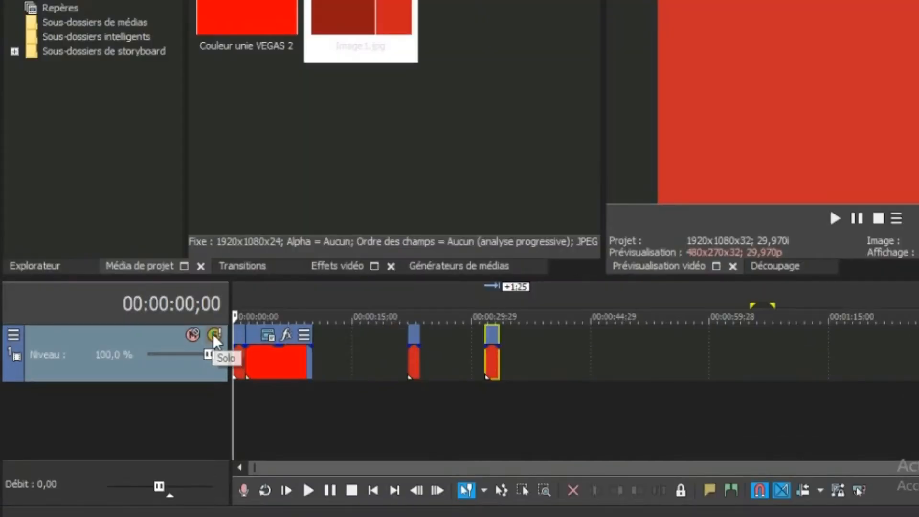
Solo the video track and play the timeline to check its output in the preview.
left_click(214, 334)
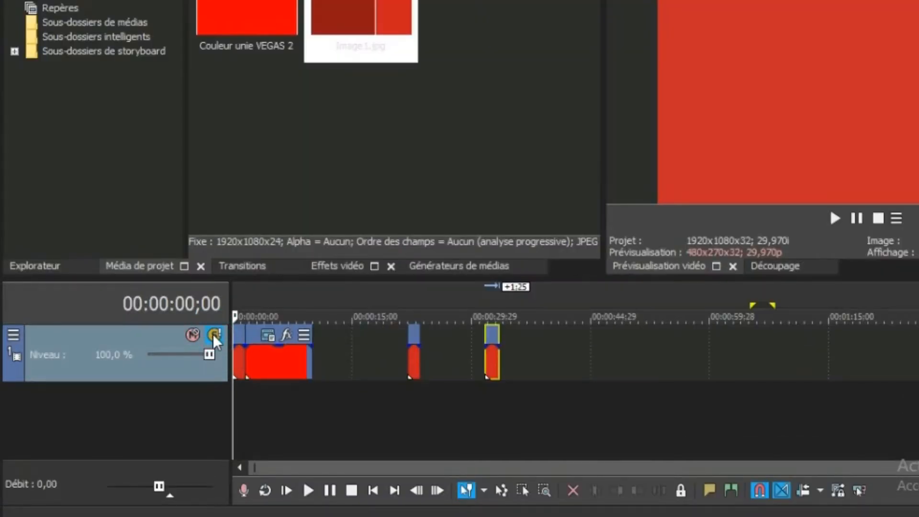
key("space")
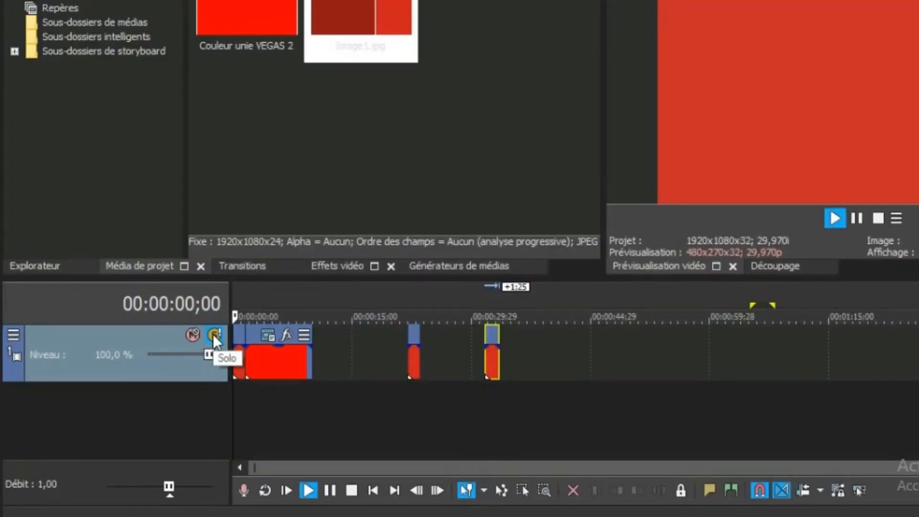
key("space")
key("space")
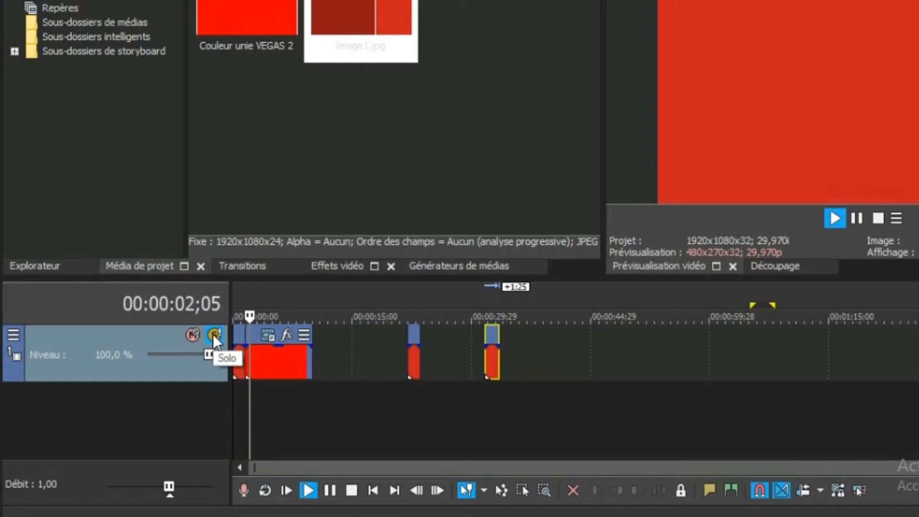
key("space")
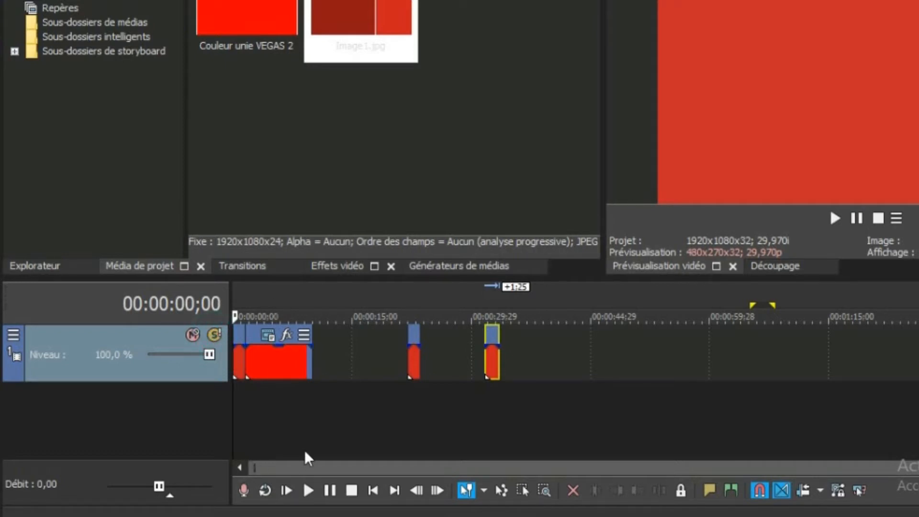
Select the solid red clip and move it down onto a new second video track.
mouse_move(252, 338)
left_mouse_down()
mouse_move(271, 339)
mouse_move(253, 339)
left_mouse_up()
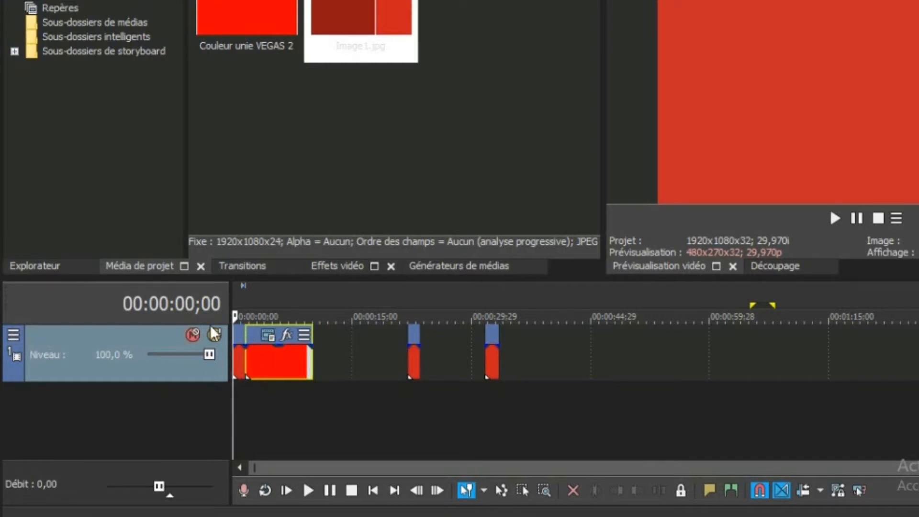
mouse_move(211, 365)
left_mouse_down()
mouse_move(219, 365)
mouse_move(180, 377)
mouse_move(223, 369)
mouse_move(160, 366)
mouse_move(218, 364)
left_mouse_up()
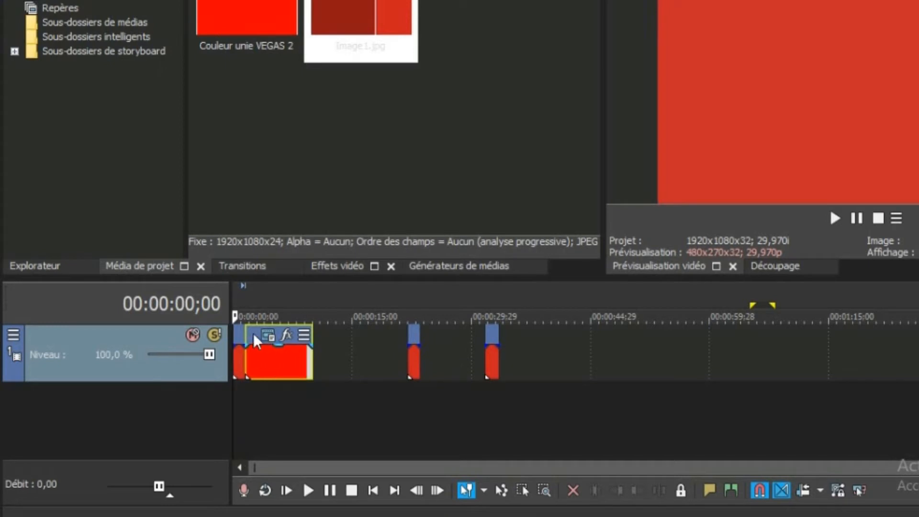
left_click_drag(257, 349, 261, 416)
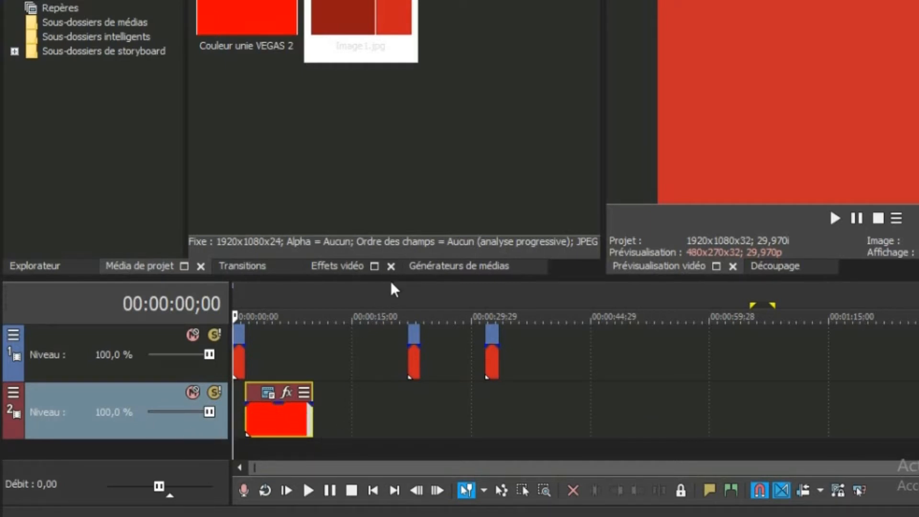
Rearrange the clips so the solid red clip is on track 1 and the first image clip is on track 2.
left_click_drag(390, 281, 371, 112)
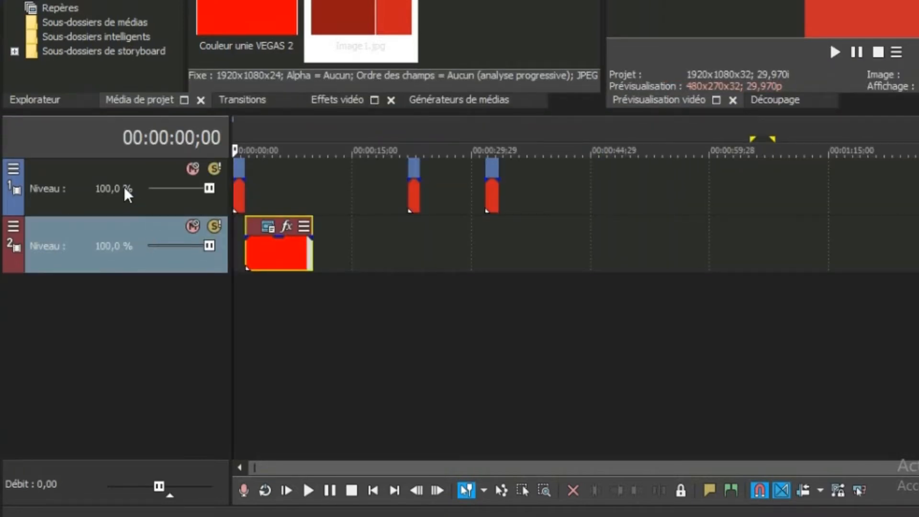
left_click(158, 177)
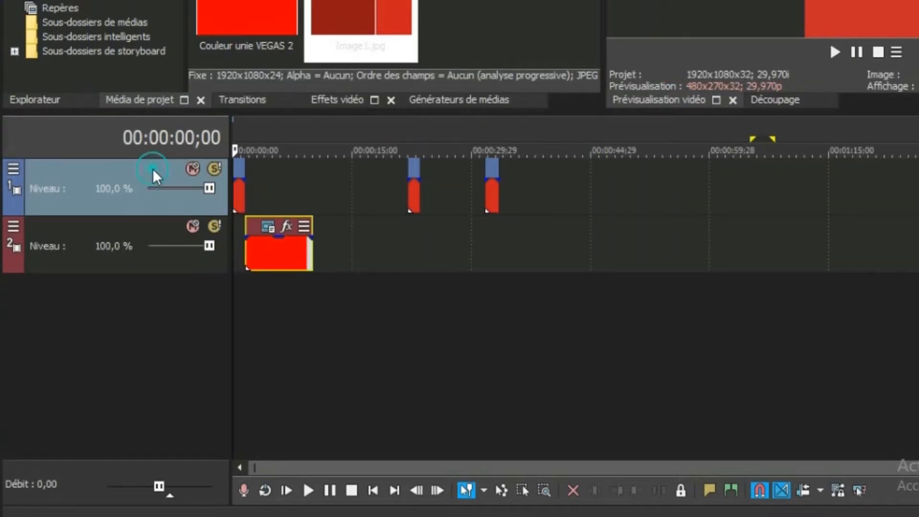
left_click_drag(256, 225, 265, 249)
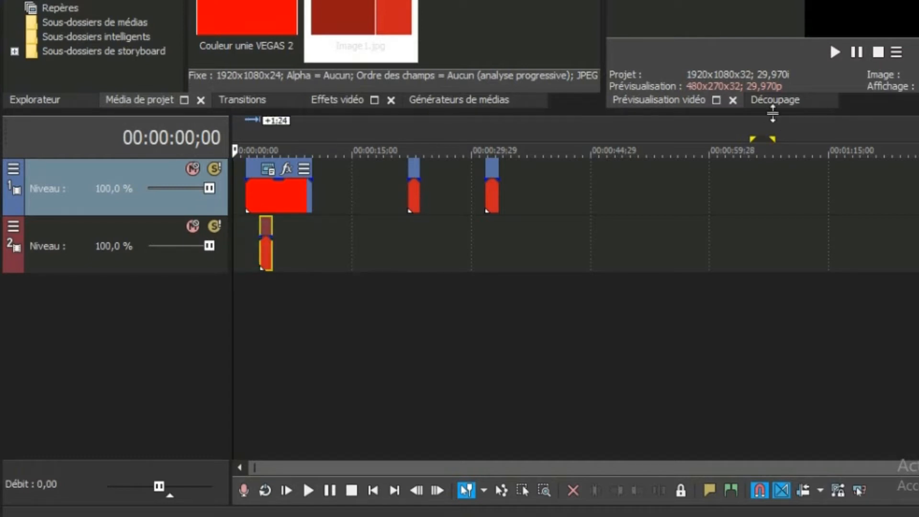
left_click_drag(773, 113, 754, 297)
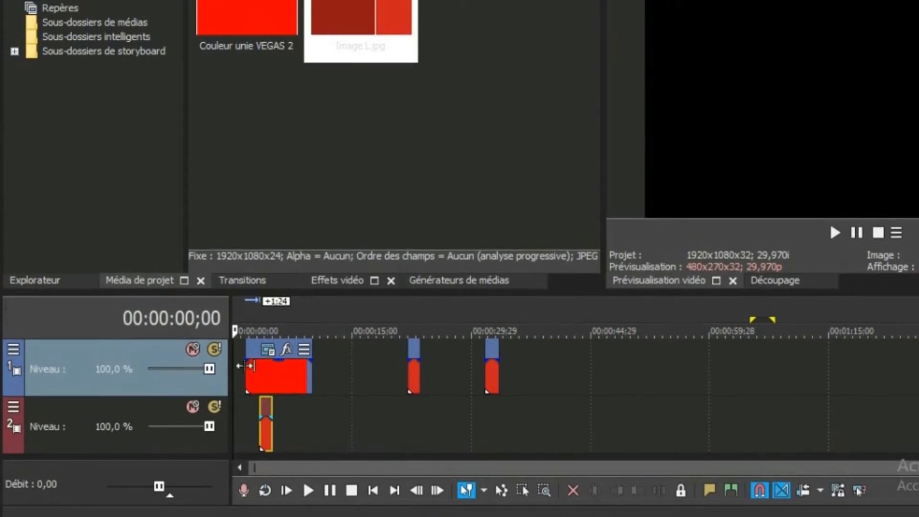
Move the solid red clip to the start of track 1 and the track 2 image clip 2:04 earlier beneath it, and play the result.
left_click_drag(257, 355, 245, 357)
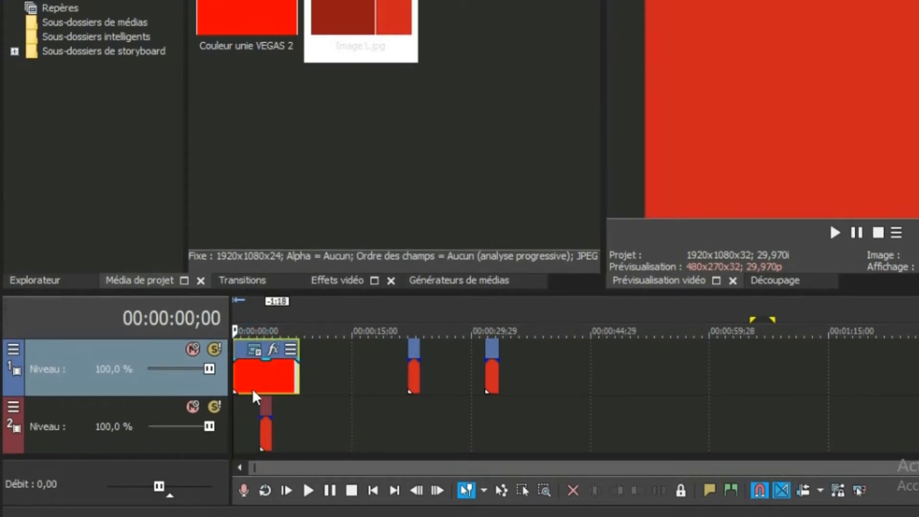
left_click_drag(268, 417, 251, 421)
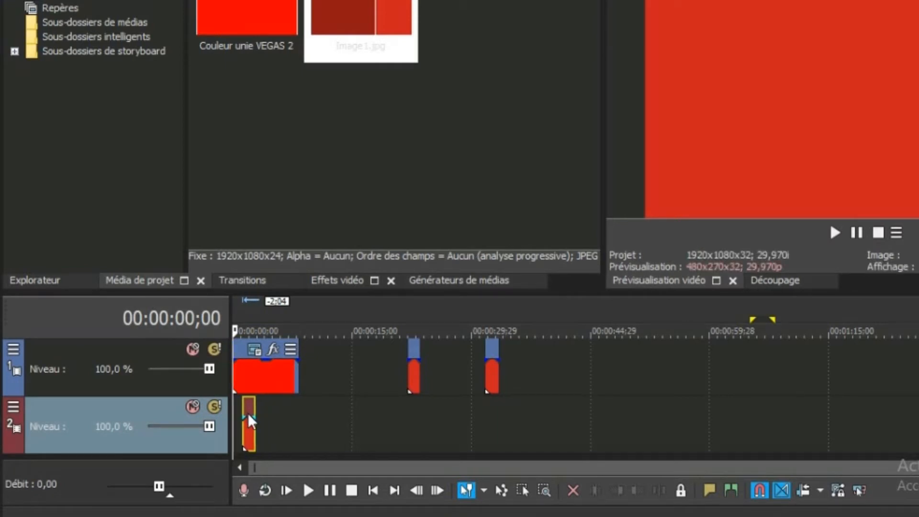
key("space")
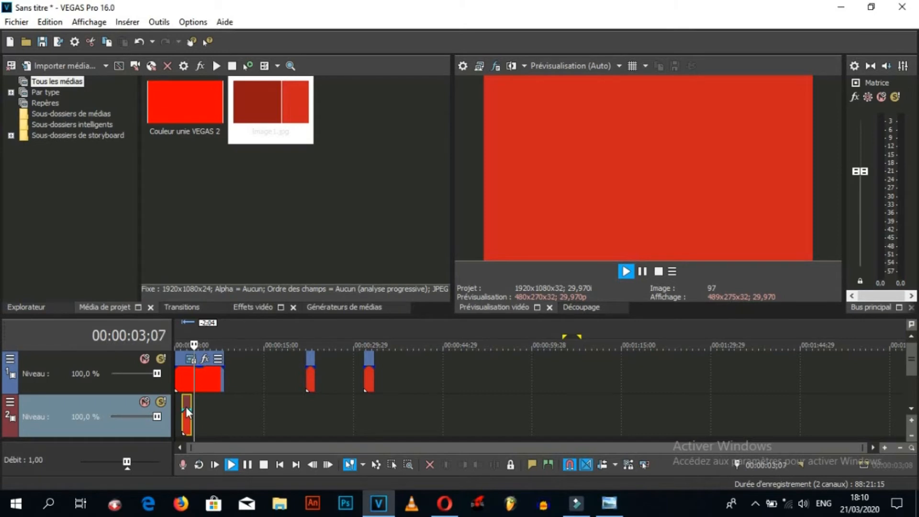
key("space")
Preview the timeline with track 1's level lowered to 39.4%, restore the level to 100% and play again.
left_click_drag(157, 375, 128, 378)
key("space")
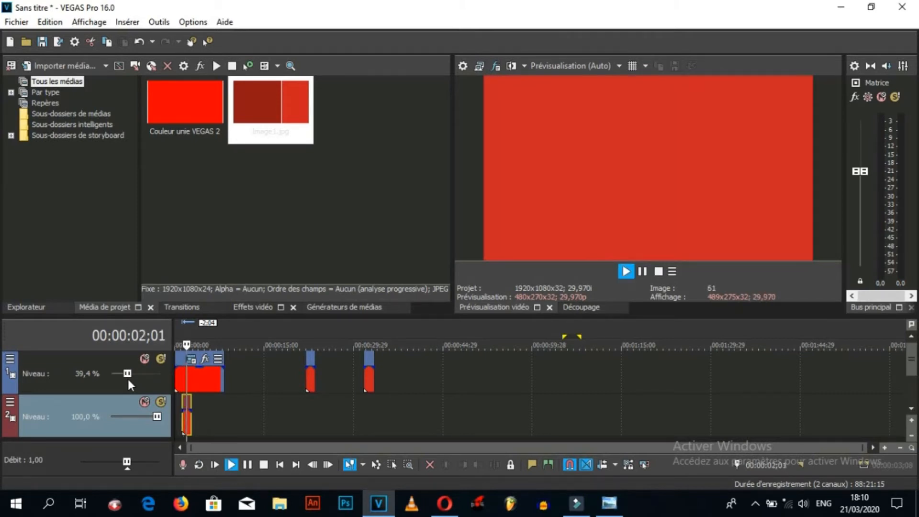
key("space")
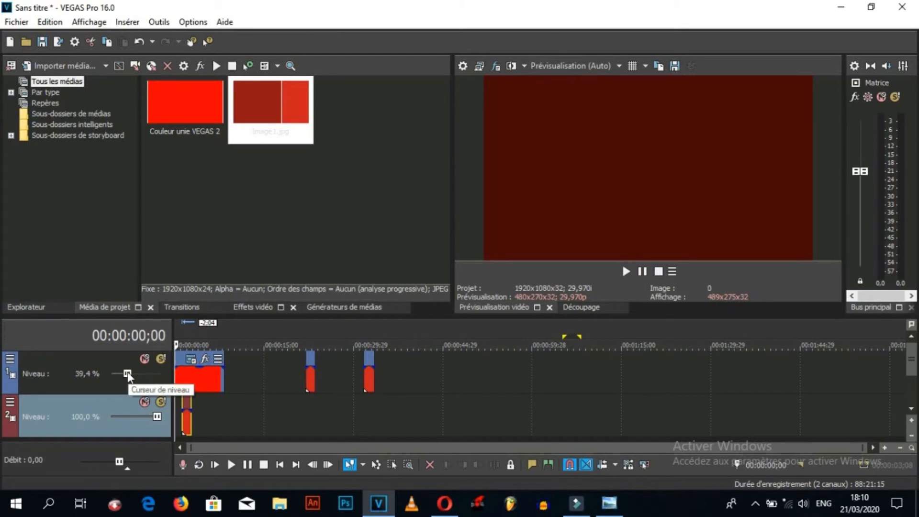
left_click_drag(128, 373, 166, 375)
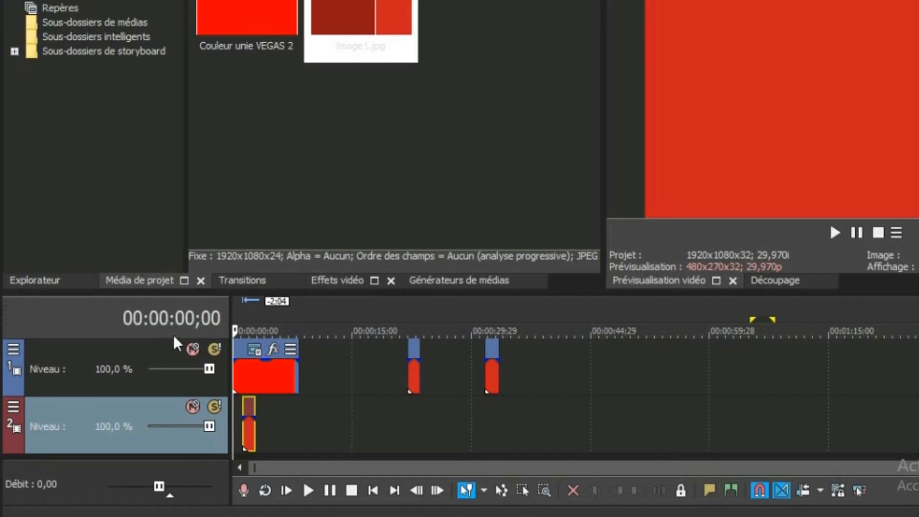
key("space")
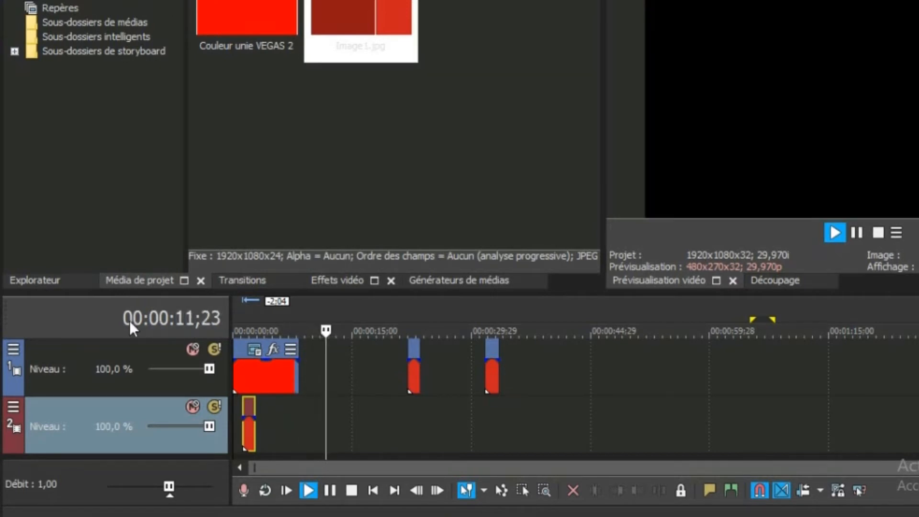
key("space")
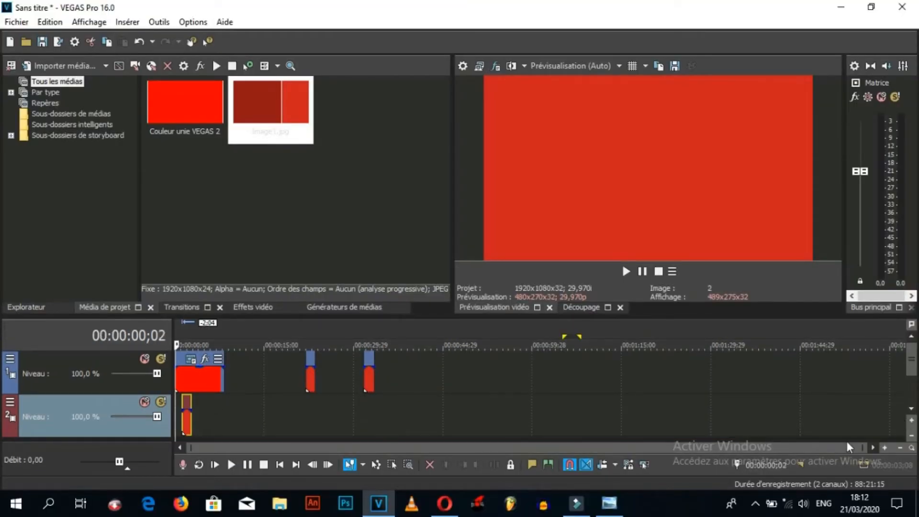
Place the playhead at the timeline start and advance it frame by frame to 00:00:01;12.
left_click_drag(864, 448, 267, 464)
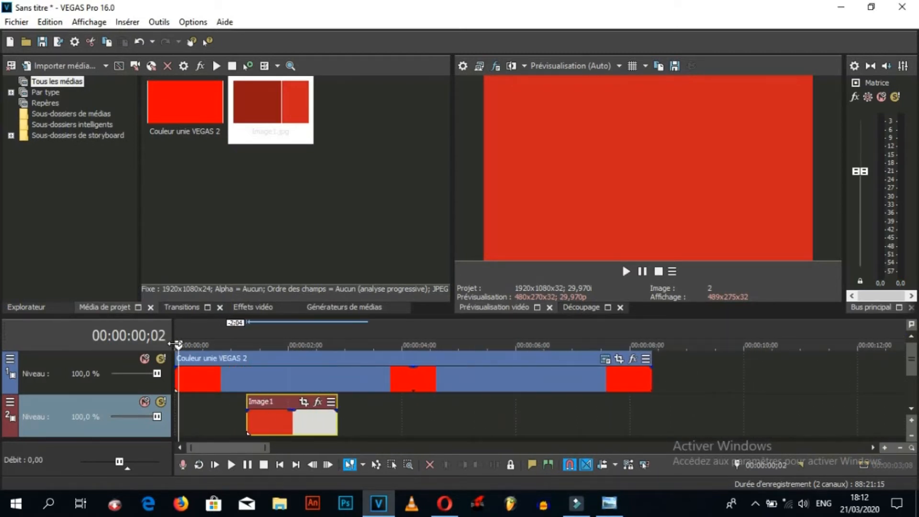
left_click(175, 345)
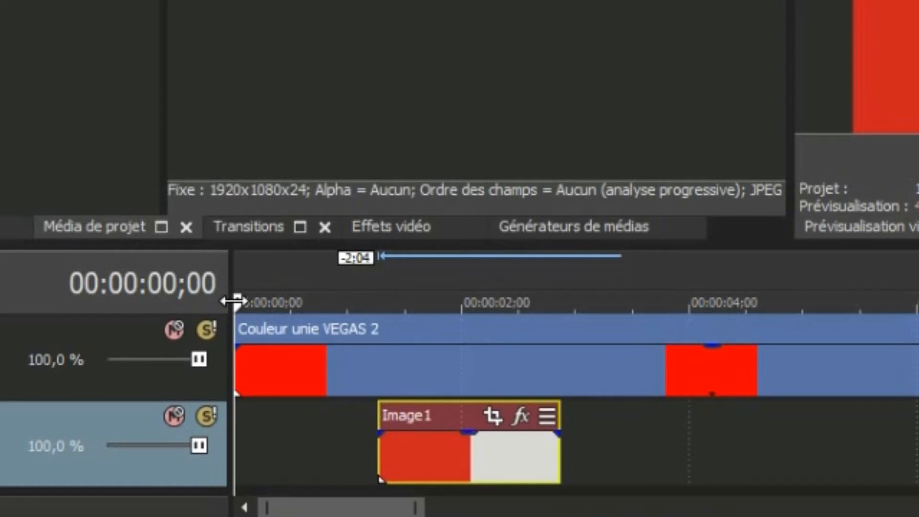
key("Right")
key("Right")
key("Right")
key("Right")
key("Right")
key("Right")
key("Right")
key("Right")
key("Right")
key("Right")
key("Right")
key("Right")
key("Right")
key("Right")
key("Right")
key("Right")
key("Right")
key("Right")
key("Right")
key("Right")
key("Right")
key("Right")
key("Right")
key("Right")
key("Right")
key("Right")
key("Right")
key("Right")
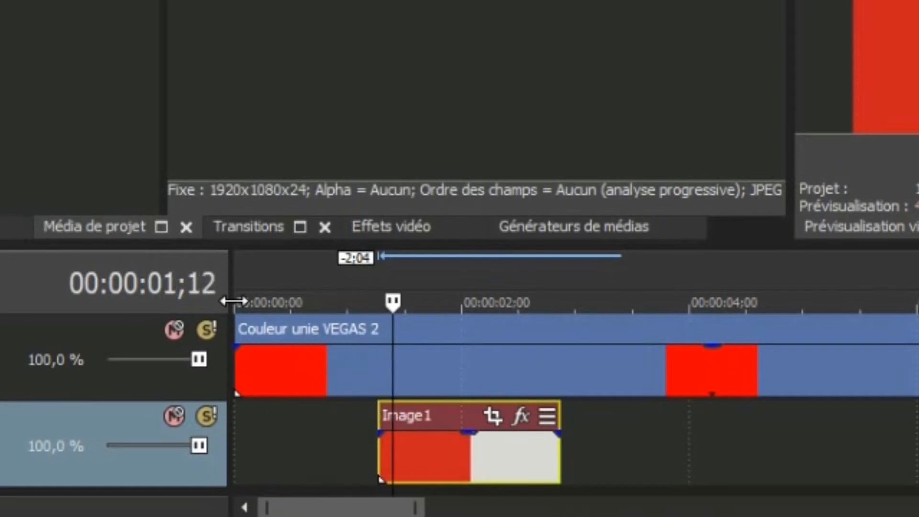
Move the playhead back frame by frame to 00:00:01;00.
key("Left")
key("Left")
key("Left")
key("Left")
key("Left")
key("Left")
key("Left")
key("Left")
key("Left")
key("Left")
key("Left")
key("Left")
key("Left")
key("Right")
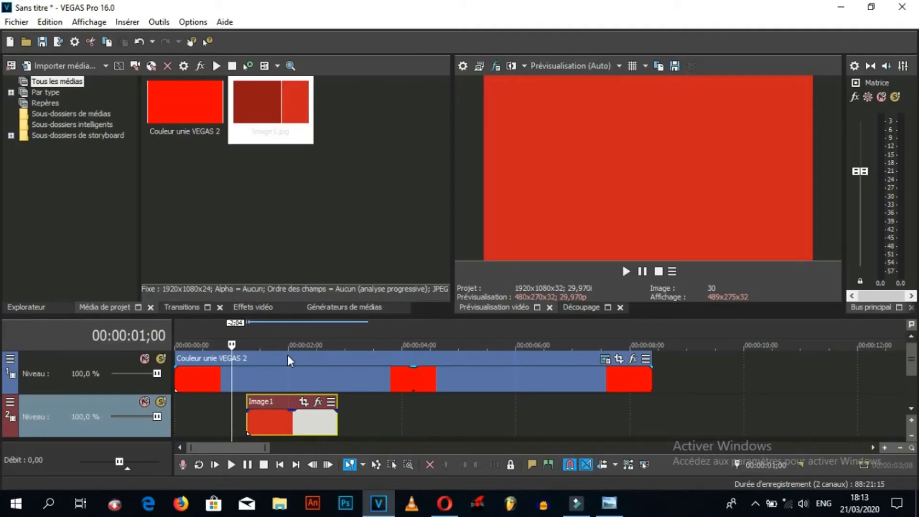
Select the solid red clip while placing the playhead at 2, 4 and finally 6 seconds.
left_click(287, 355)
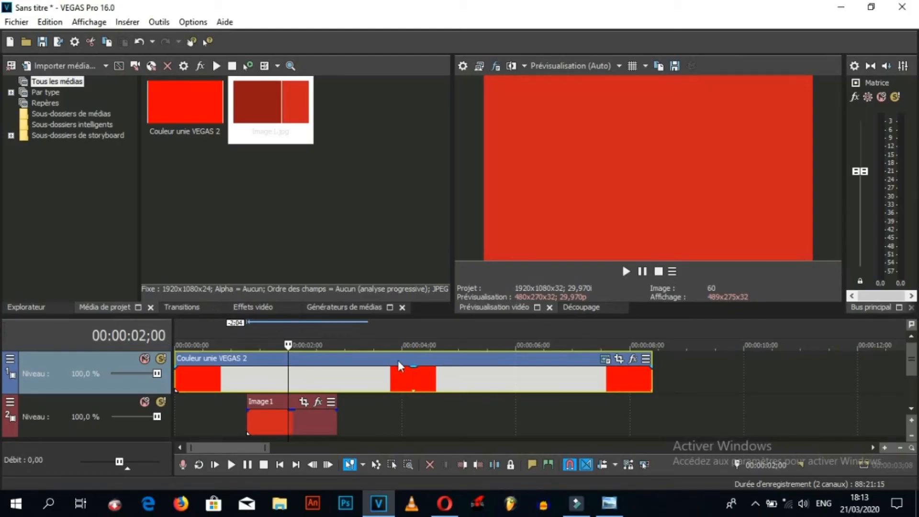
left_click(403, 365)
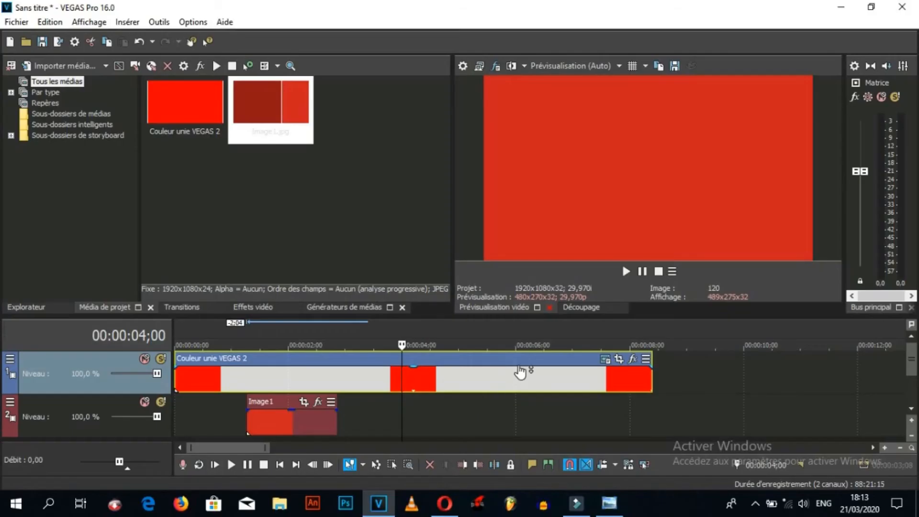
left_click(516, 363)
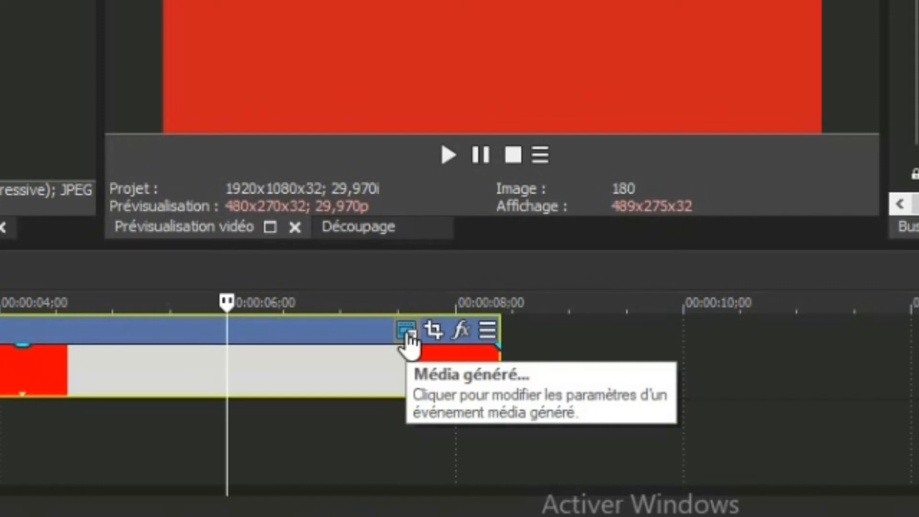
Examine the generated media settings and colour picker of the solid red clip, and close them without changes.
left_click(406, 335)
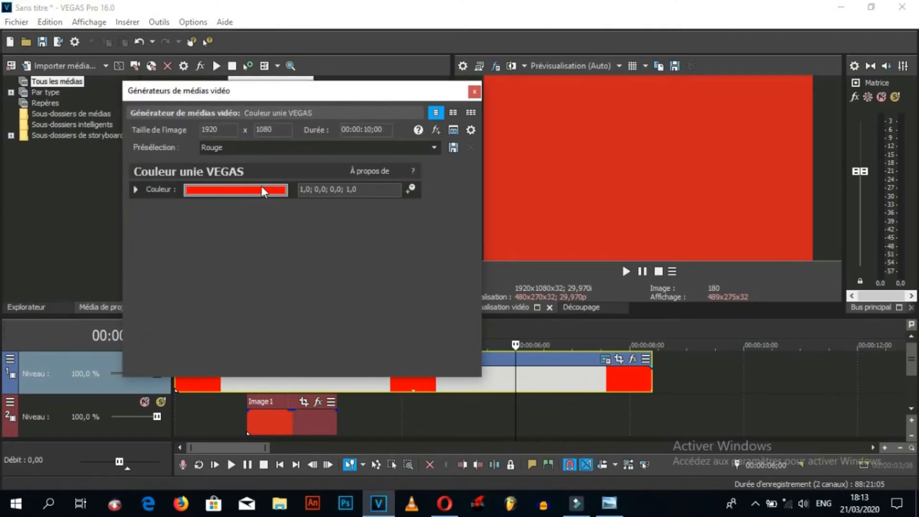
left_click(259, 193)
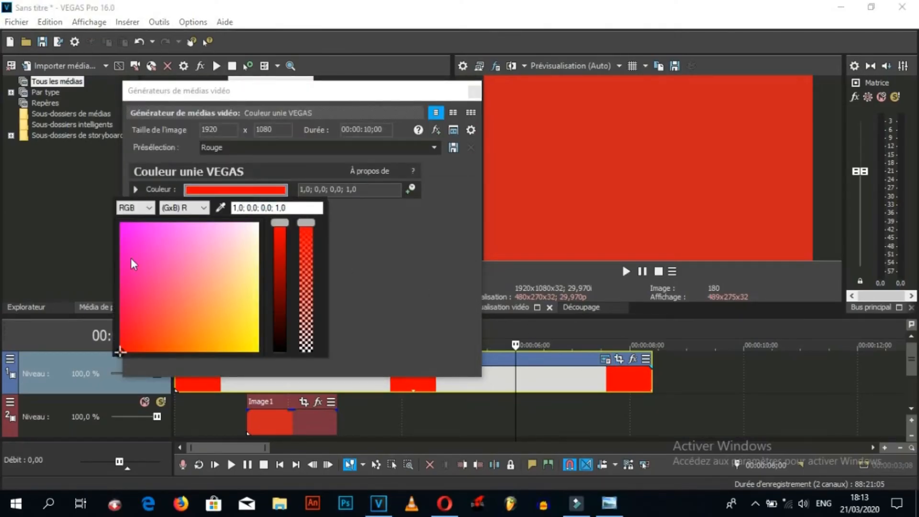
left_click(477, 91)
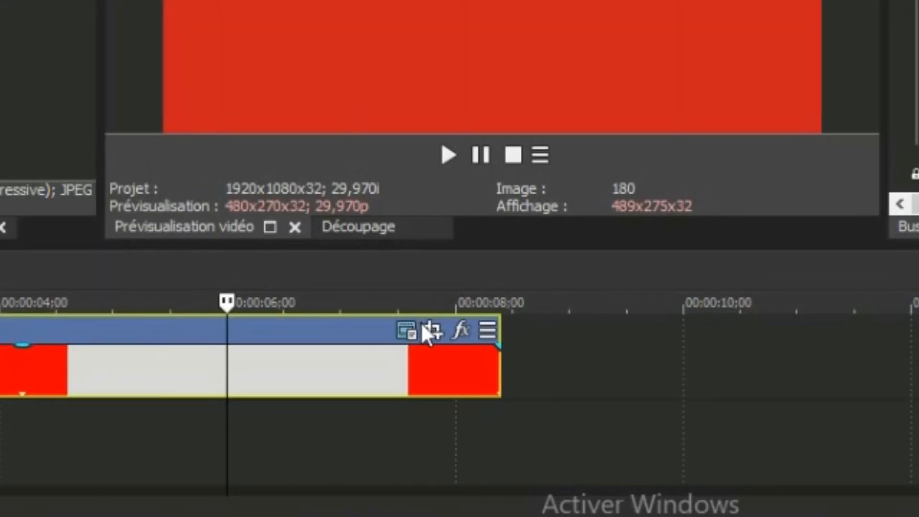
Open the solid red clip's pan/crop settings, shrink the crop frame to about 1275 × 558, and restore its default.
left_click(434, 334)
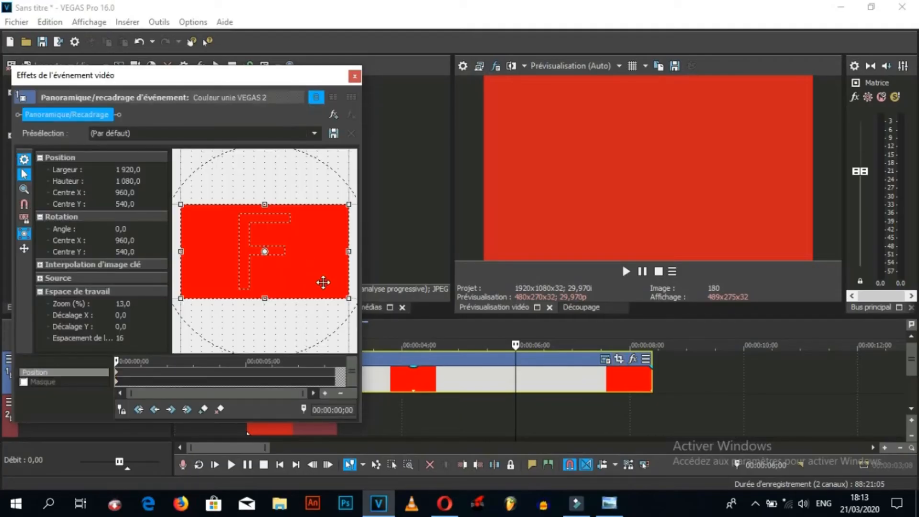
left_click_drag(348, 300, 320, 277)
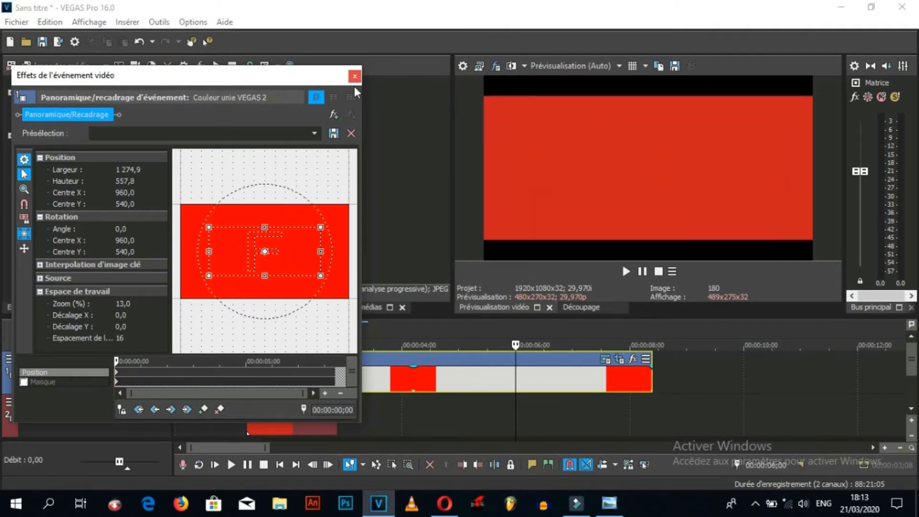
right_click(279, 265)
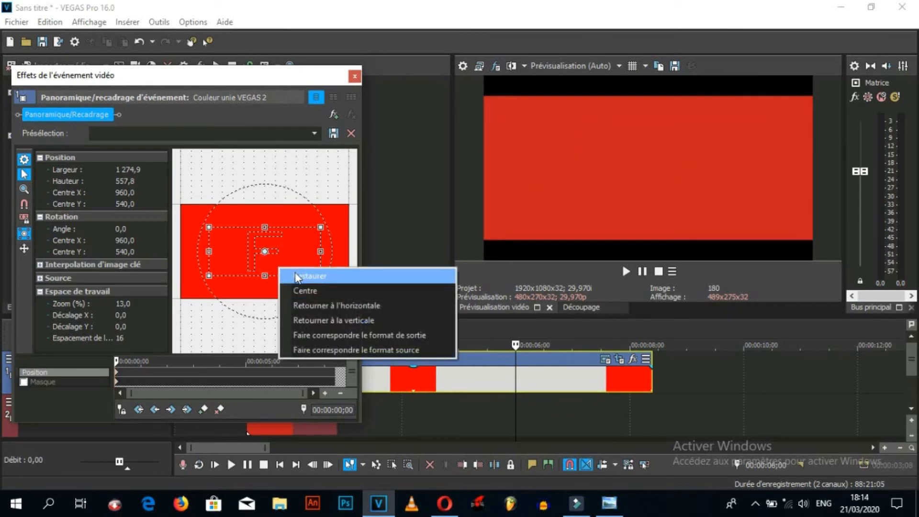
left_click(298, 277)
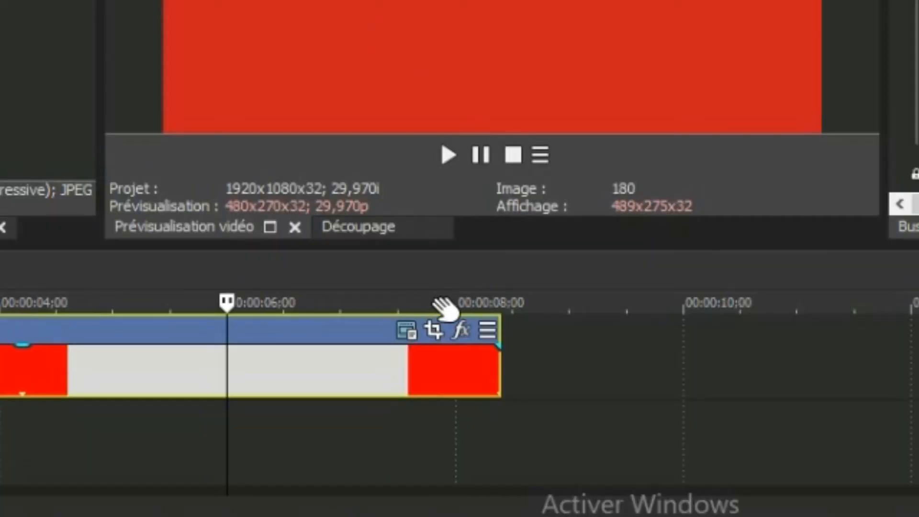
Add the Filtro LUT VEGAS effect to the solid red clip and adjust the filter's intensity.
left_click(460, 330)
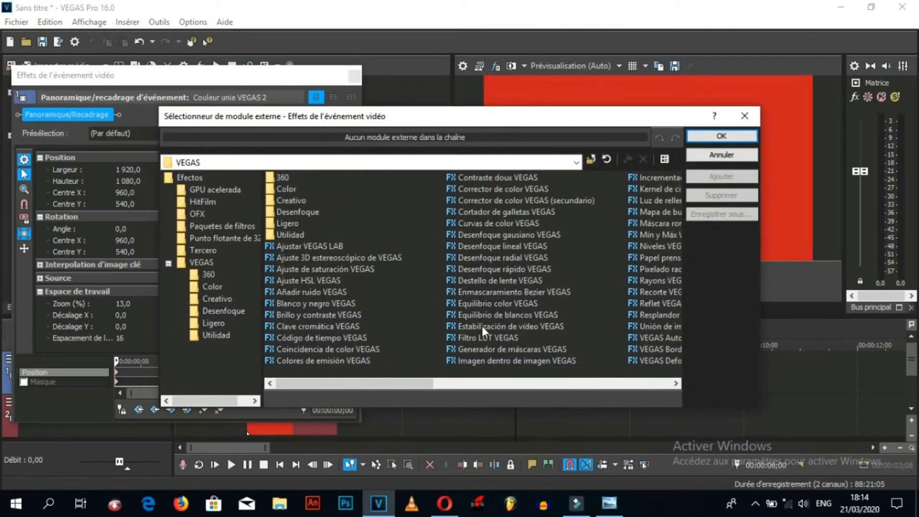
left_click(485, 338)
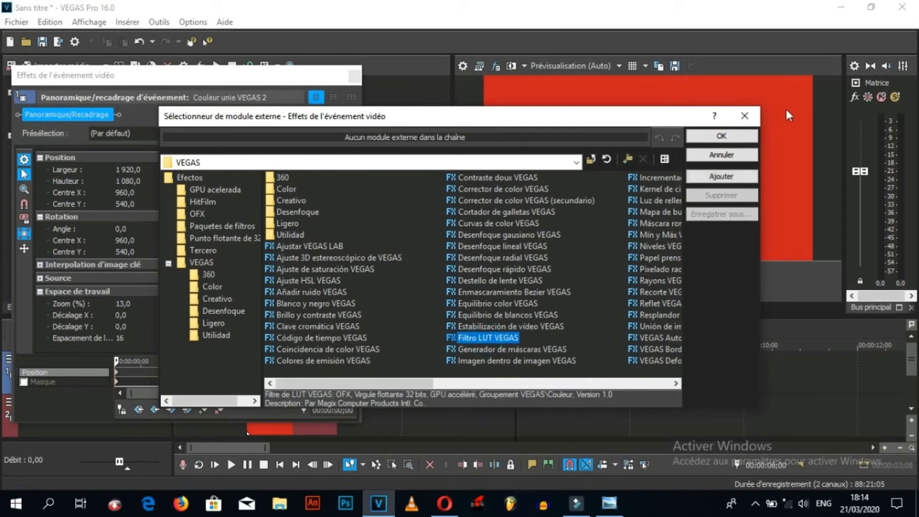
left_click(722, 177)
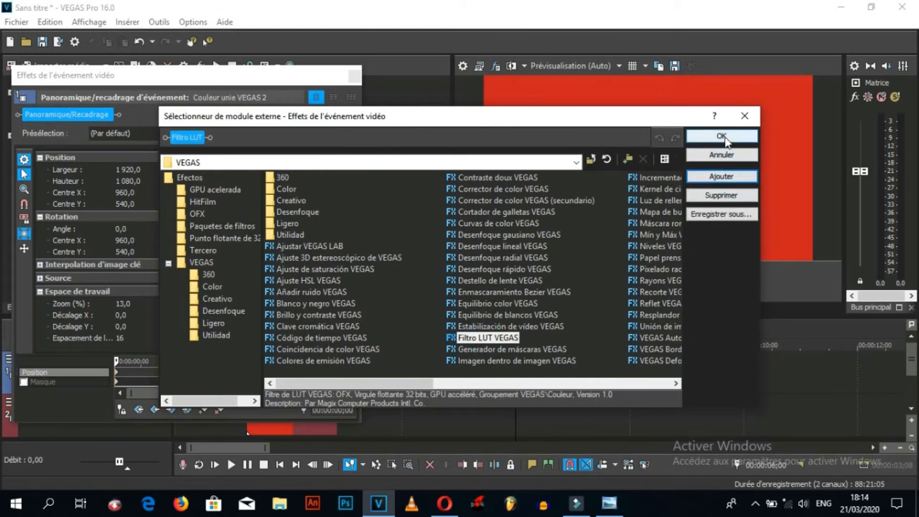
left_click(724, 136)
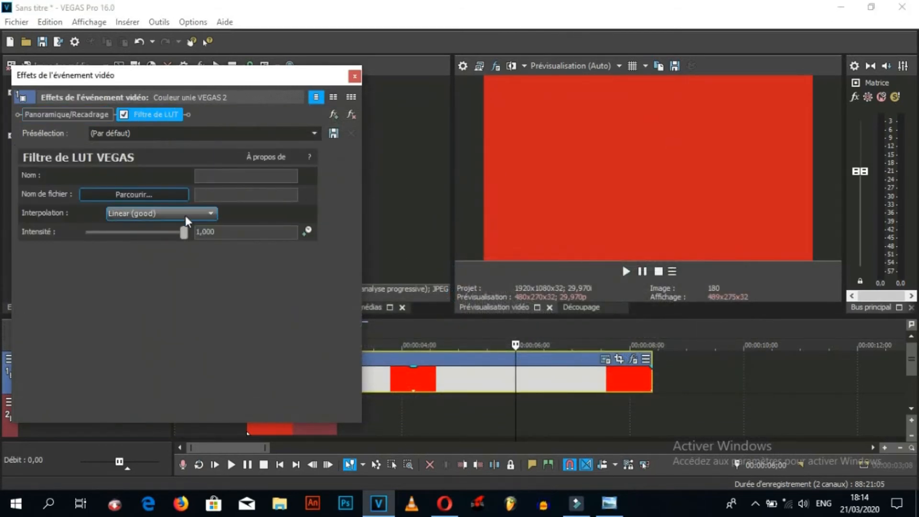
left_click_drag(177, 235, 226, 247)
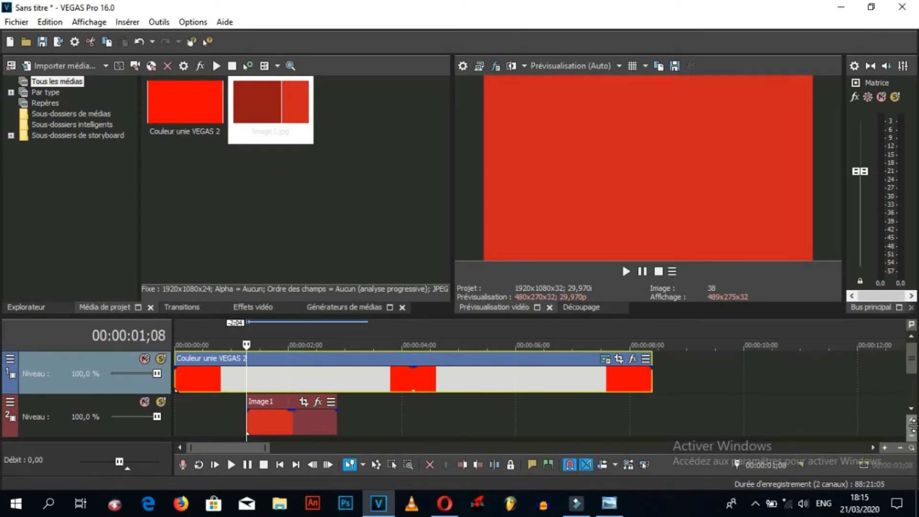
Collapse the track heights to the minimum, and enlarge them until the first track fills the timeline.
left_click(912, 421)
left_click(912, 422)
left_click(912, 421)
left_click(912, 421)
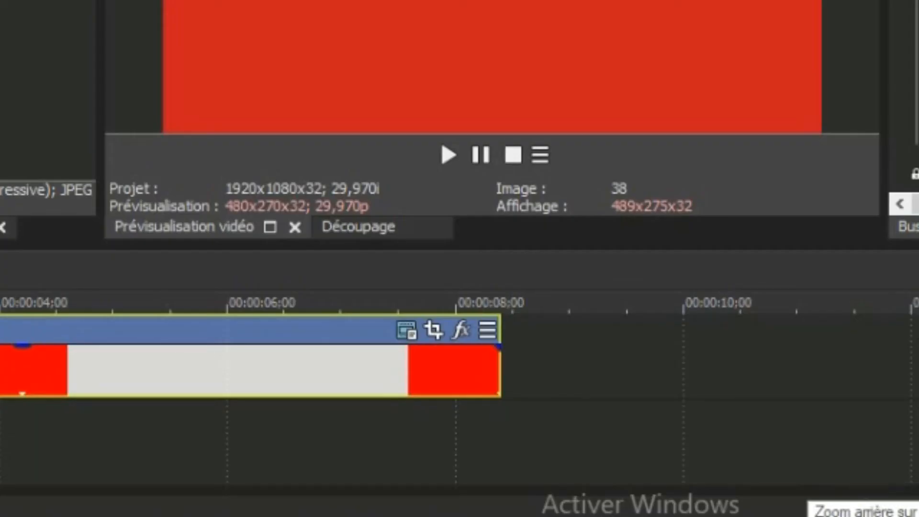
left_click(917, 484)
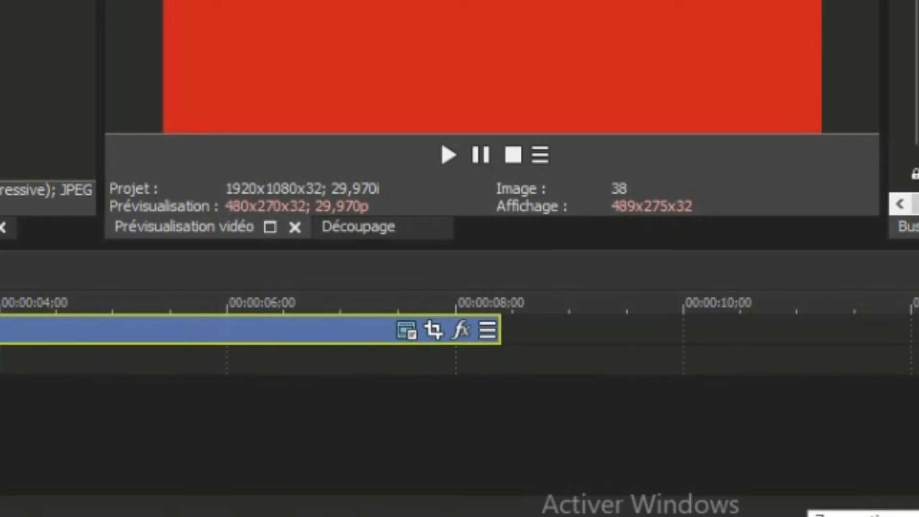
left_click(917, 478)
left_click(917, 479)
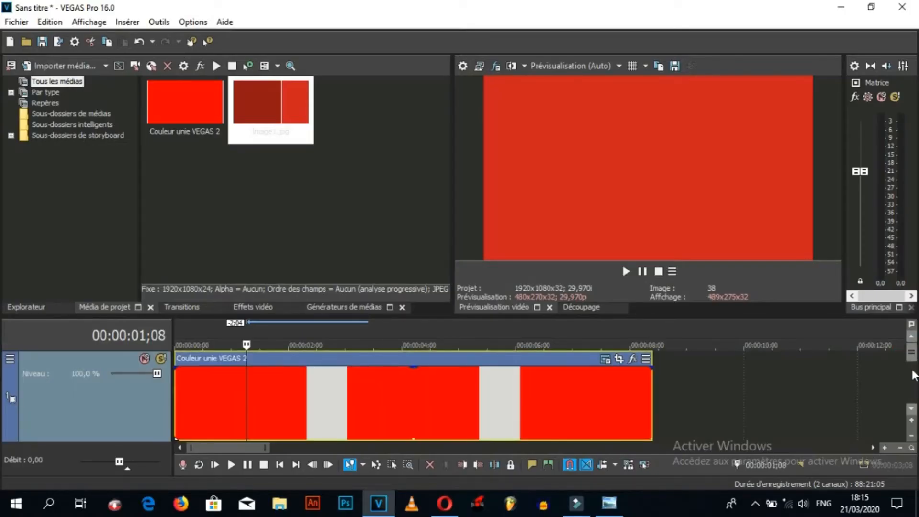
Enlarge the timeline area by shrinking the preview and media panes, and reduce the track heights until both tracks fit.
left_click_drag(665, 317, 670, 196)
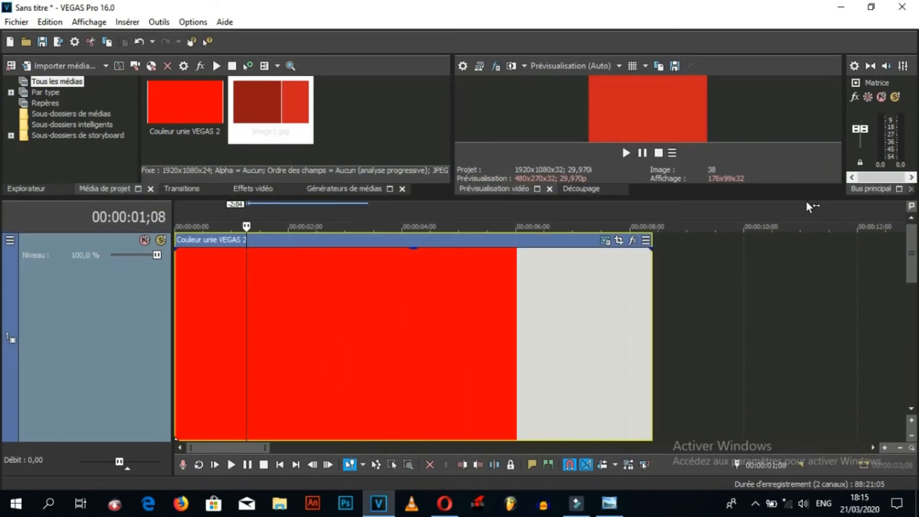
left_click_drag(808, 197, 815, 152)
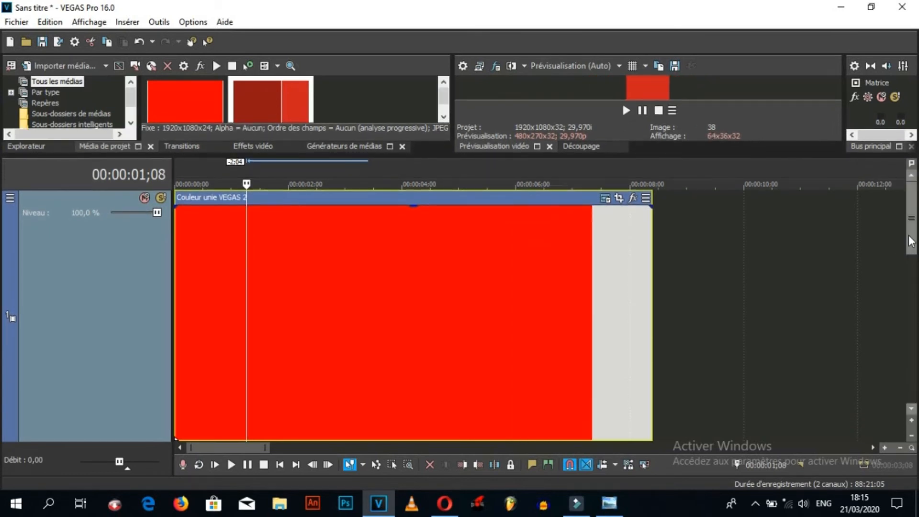
left_click_drag(909, 239, 903, 455)
Zoom in on the timeline's time scale, and zoom back out until the whole solid red clip fits.
left_click(885, 448)
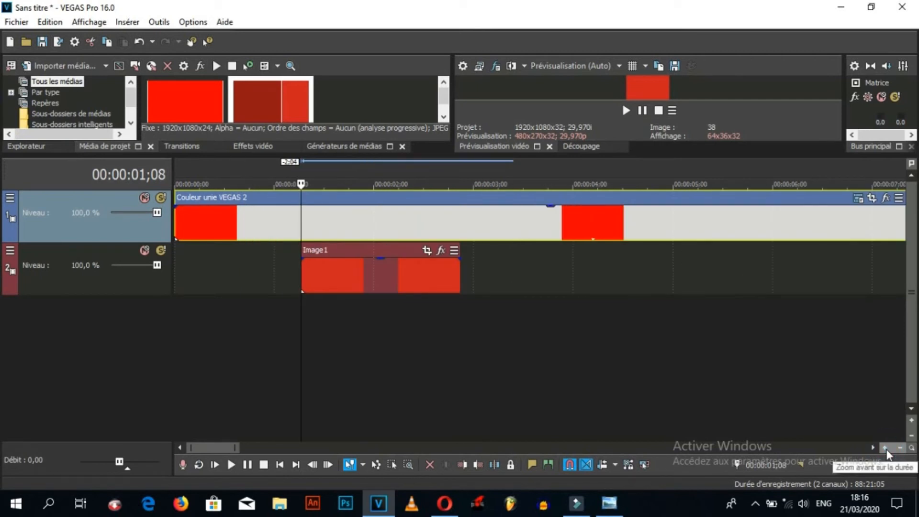
left_click(900, 448)
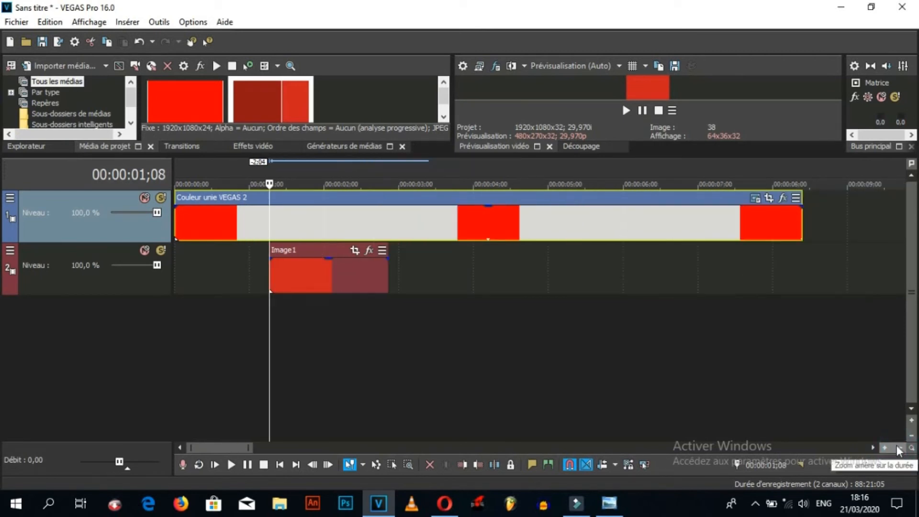
left_click(900, 449)
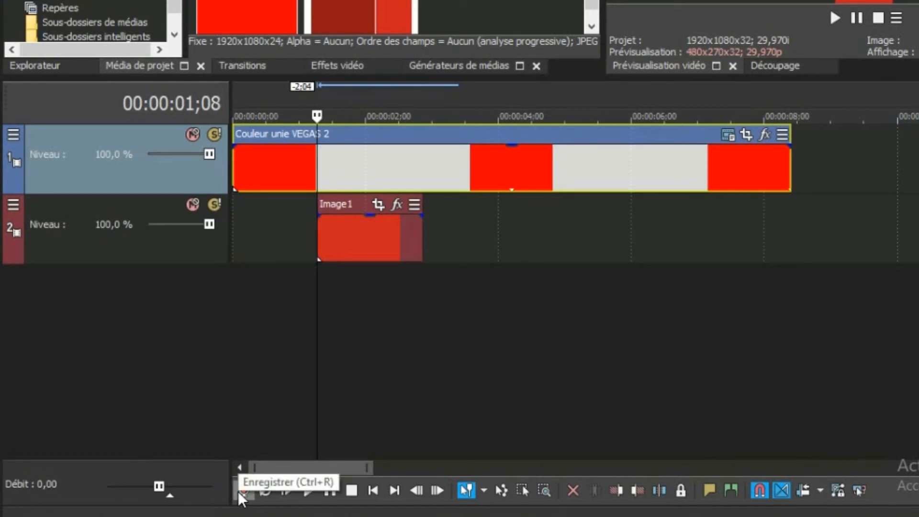
Play the project from its start, restart playback from the cursor position, and pause it.
left_click(282, 494)
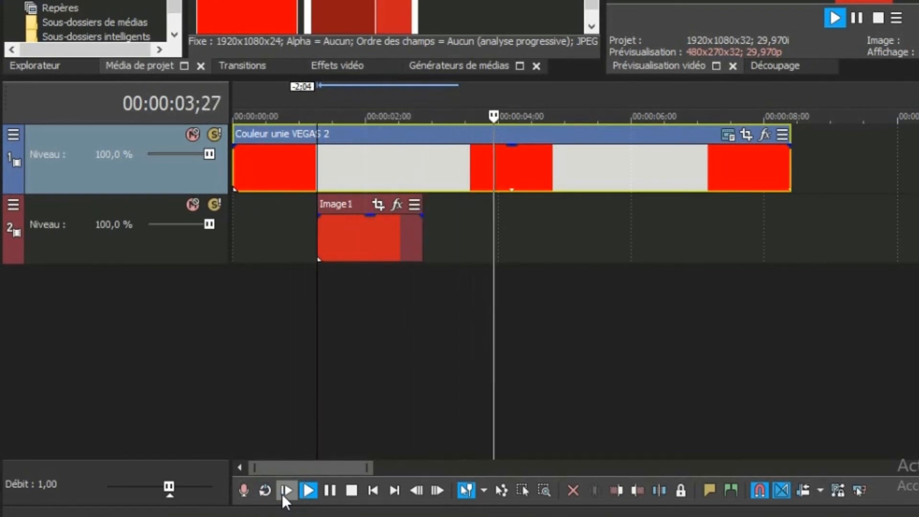
left_click(307, 488)
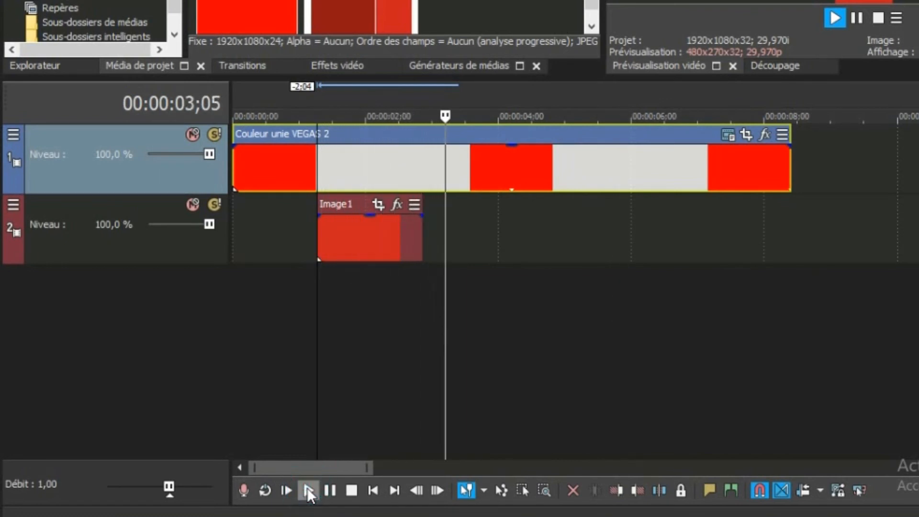
left_click(329, 489)
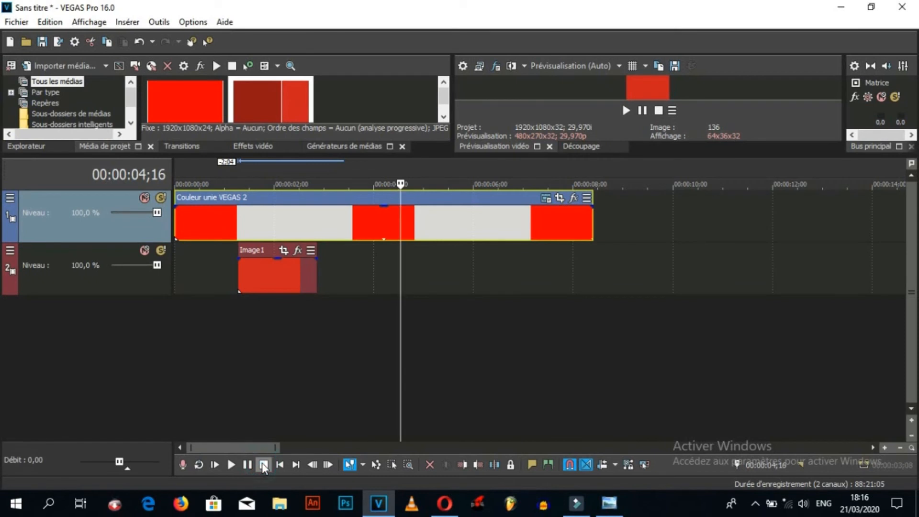
Jump the playhead to the project start and on to the project end, bringing all clips into view.
left_click(280, 465)
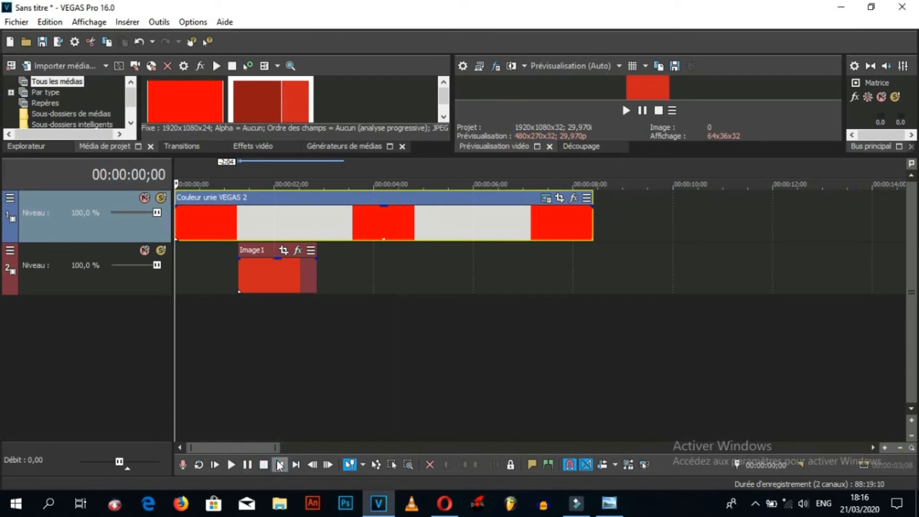
left_click(296, 464)
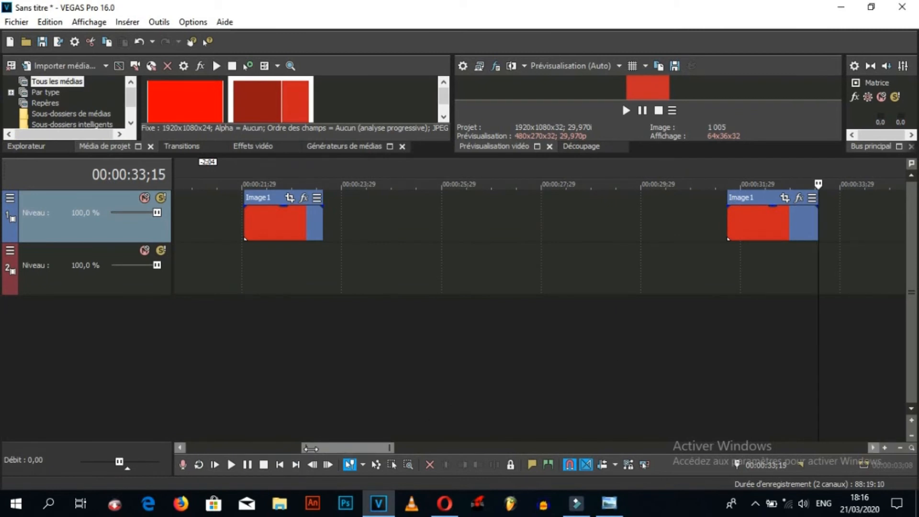
left_click_drag(303, 448, 188, 448)
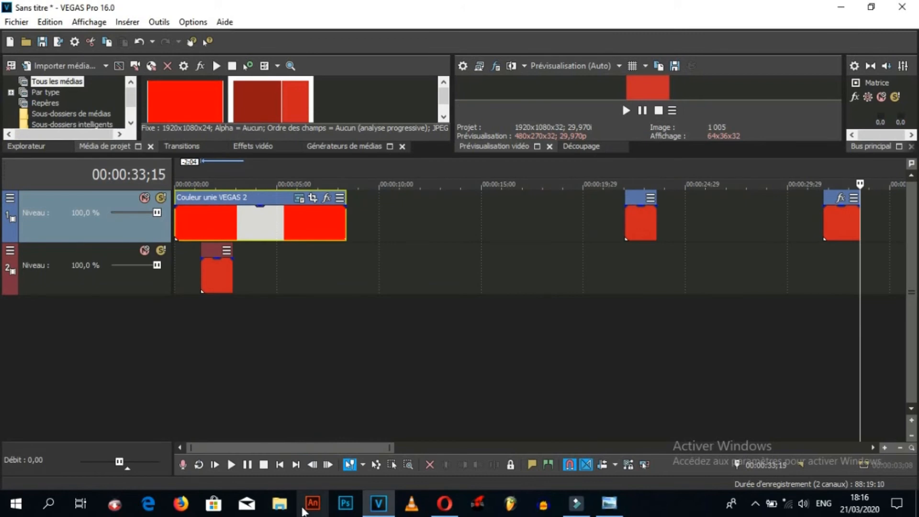
Step the playhead backward and forward frame by frame near the project end, finishing at 00:00:33;11.
left_click(314, 463)
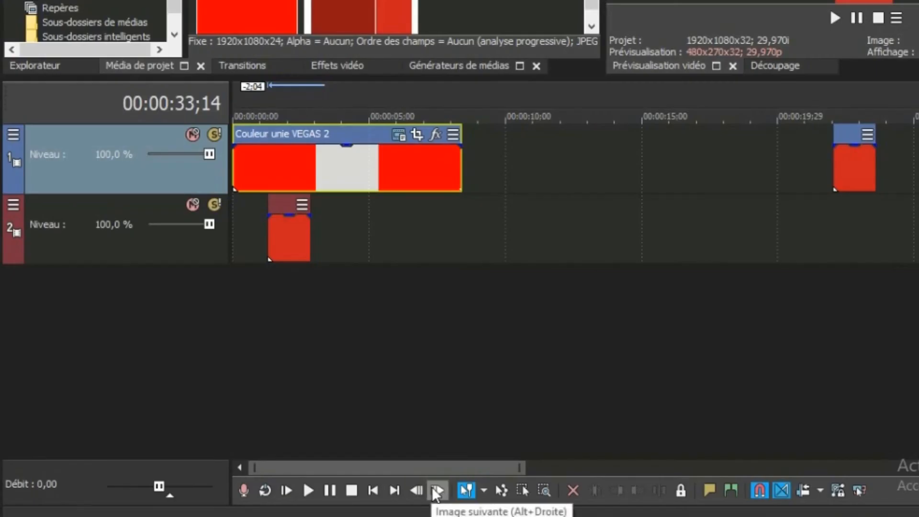
left_click(418, 491)
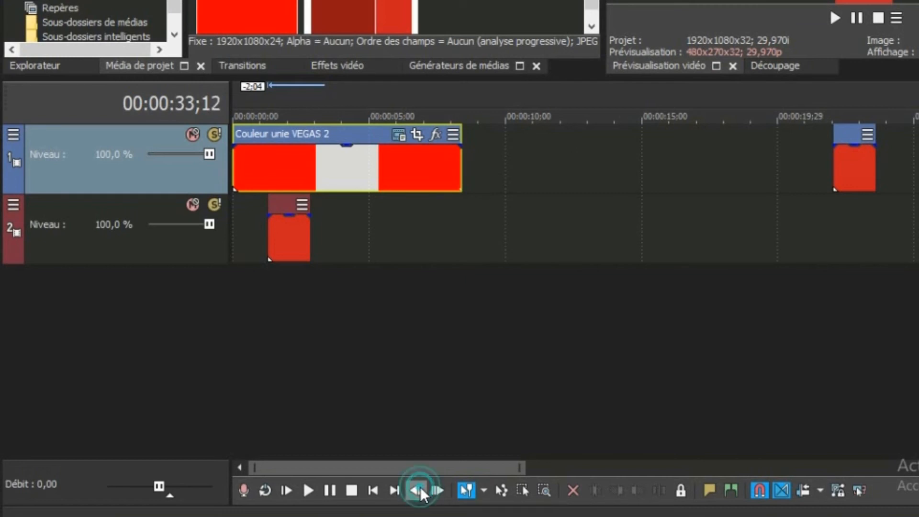
double_click(419, 489)
double_click(434, 489)
double_click(434, 489)
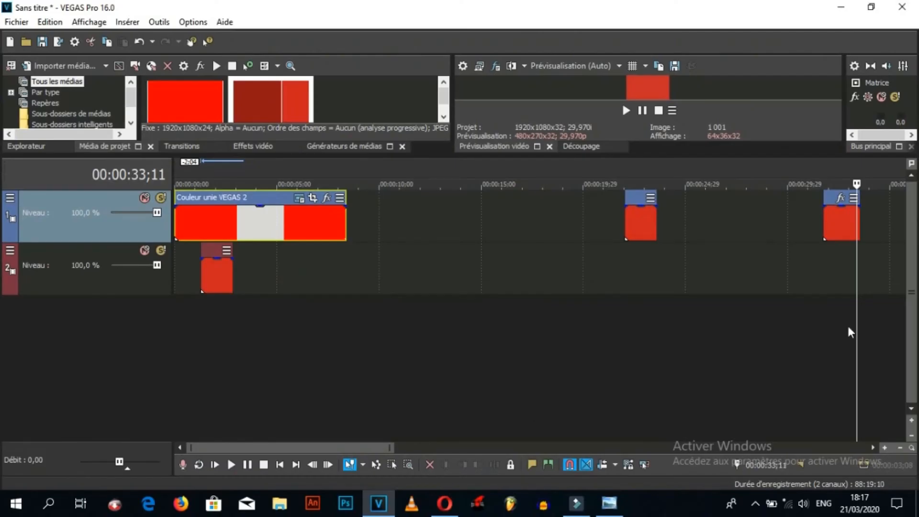
Delete the last image clip on track 1 twice, undoing the deletion each time.
left_click(840, 217)
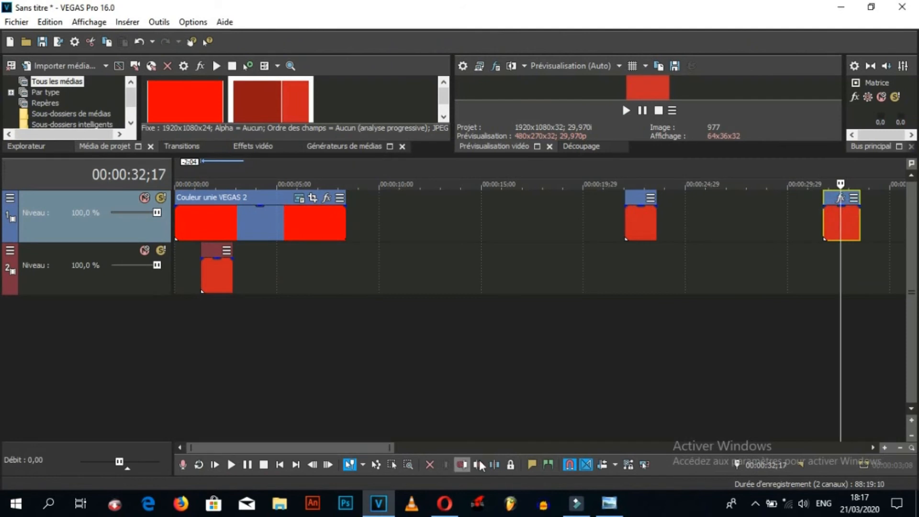
left_click(429, 464)
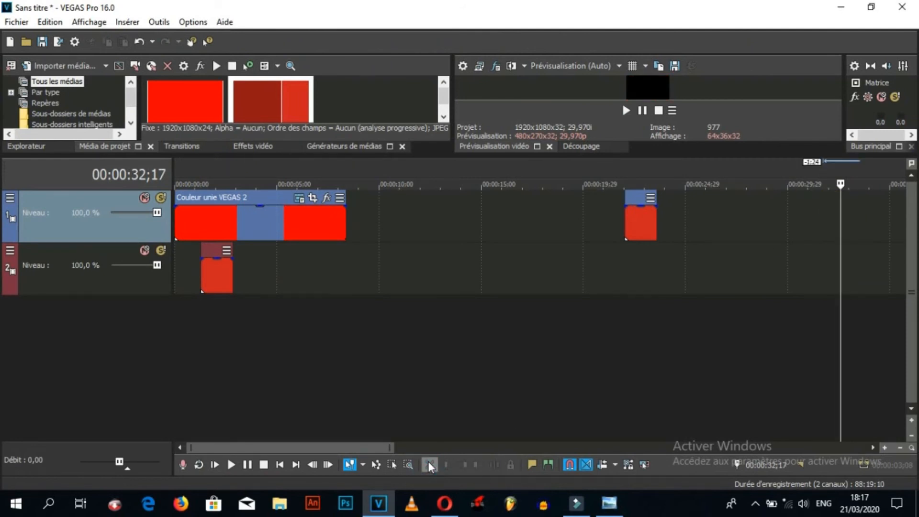
key("ctrl+z")
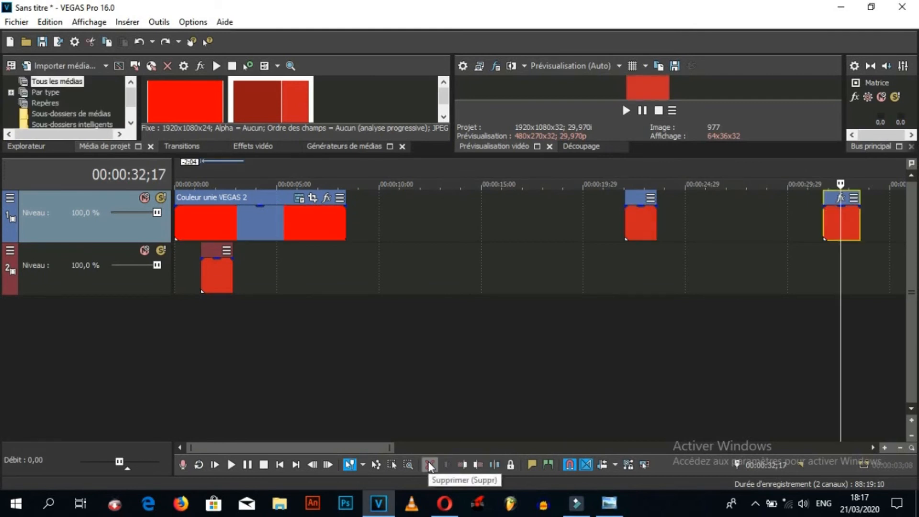
left_click(430, 465)
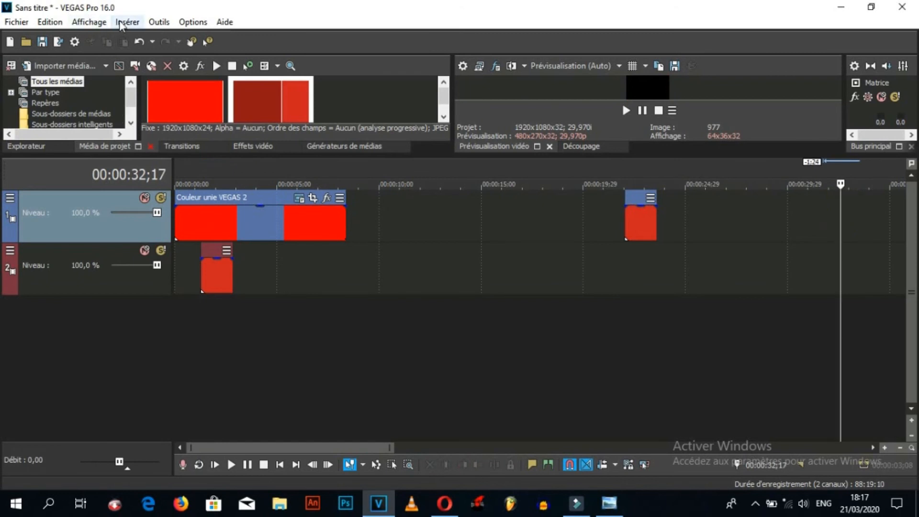
left_click(159, 23)
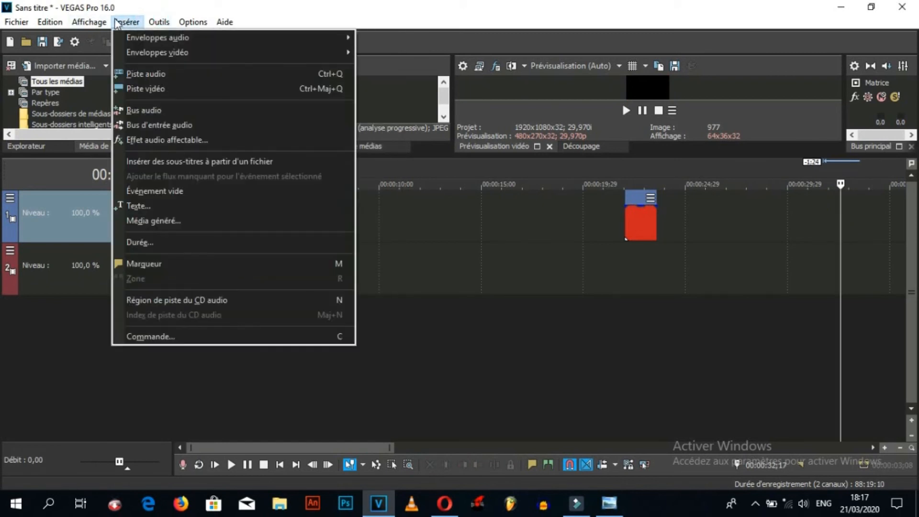
left_click(127, 23)
left_click(61, 22)
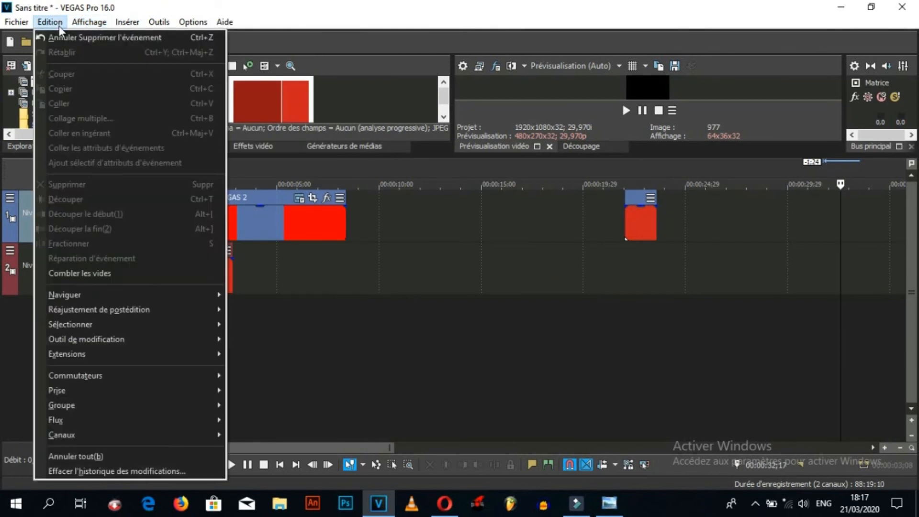
left_click(61, 37)
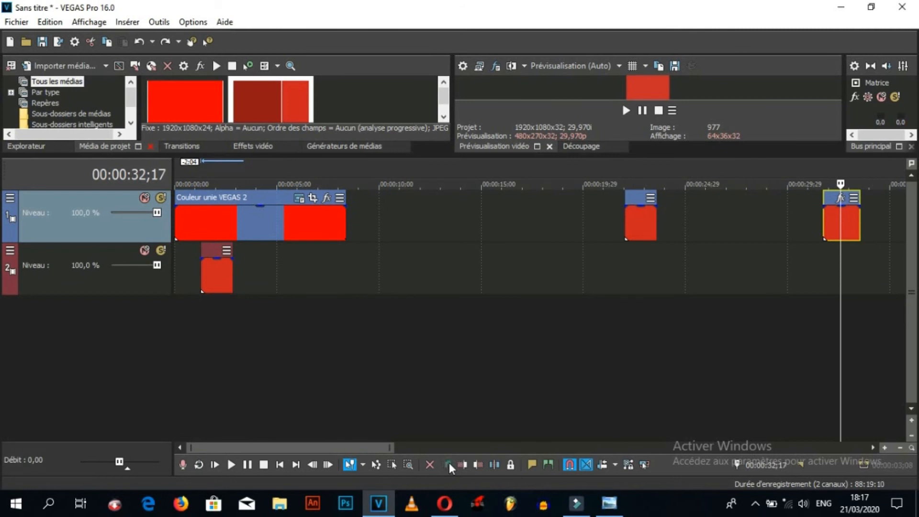
Show the Trimmer, and move the middle image clip from track 1 to a new third track at about 20 seconds.
left_click(580, 146)
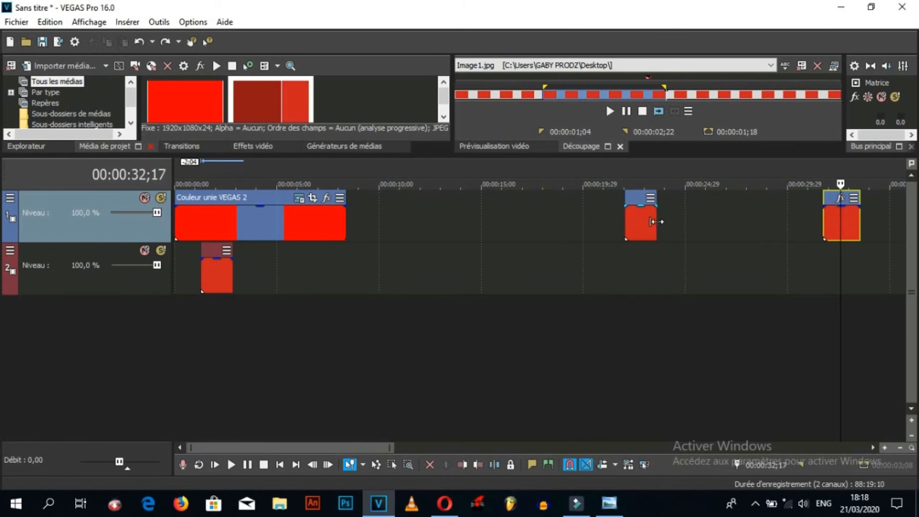
left_click_drag(630, 192, 592, 345)
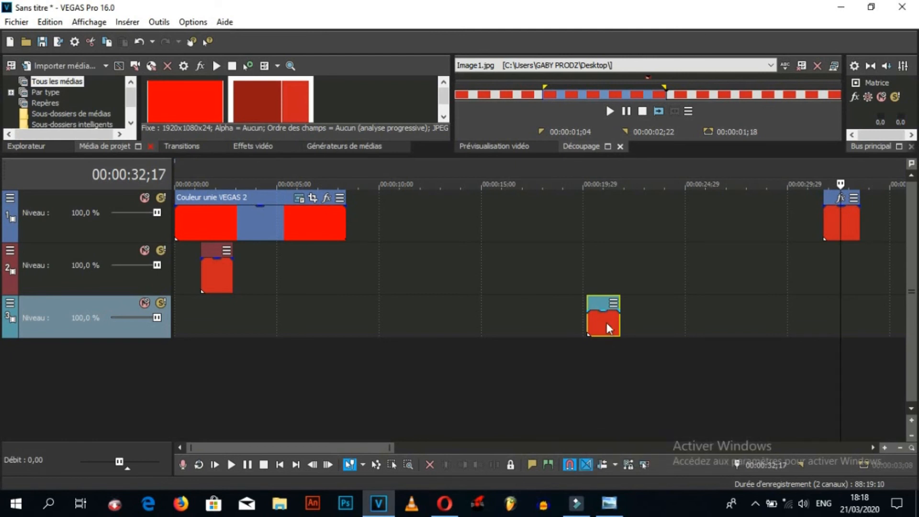
Move the image clip from track 3 to track 2 at about 7 seconds, and toggle automatic crossfades.
left_click_drag(607, 323, 345, 272)
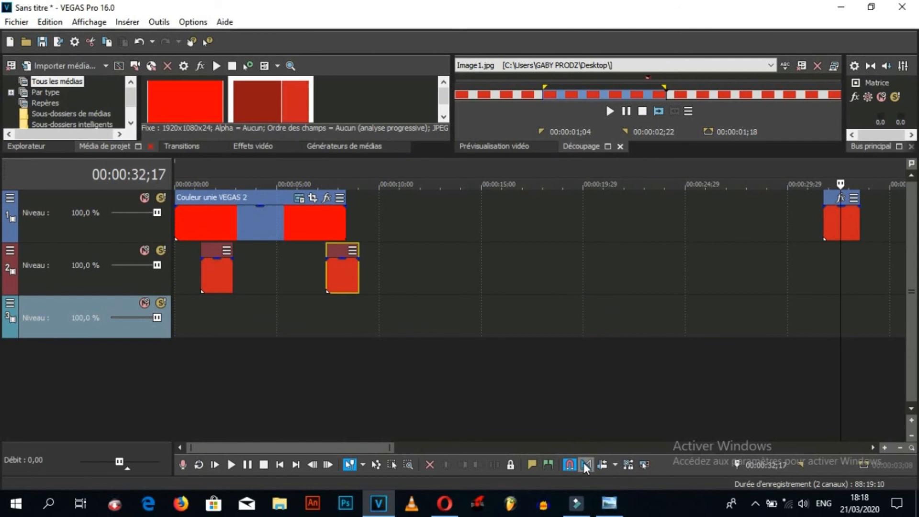
left_click(585, 463)
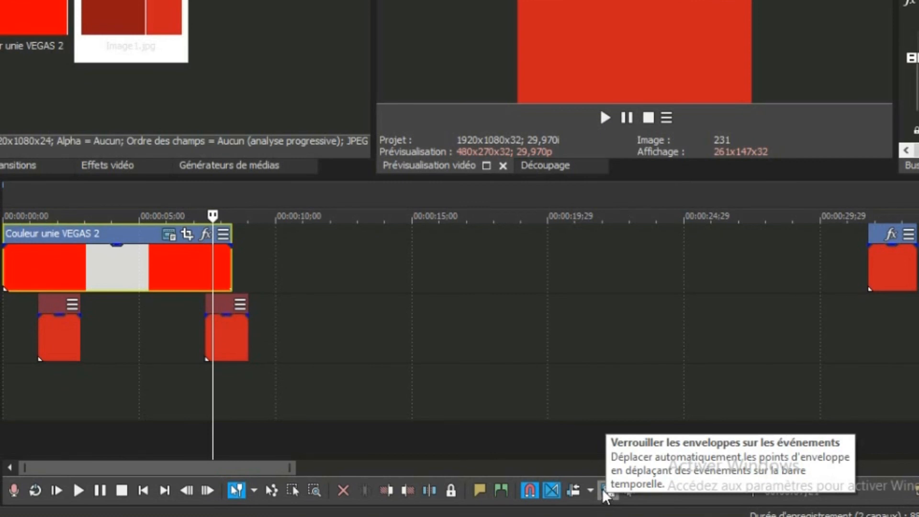
Turn on ignoring of event grouping and snap the second image clip on track 2 to the end of the solid color clip.
left_click(629, 491)
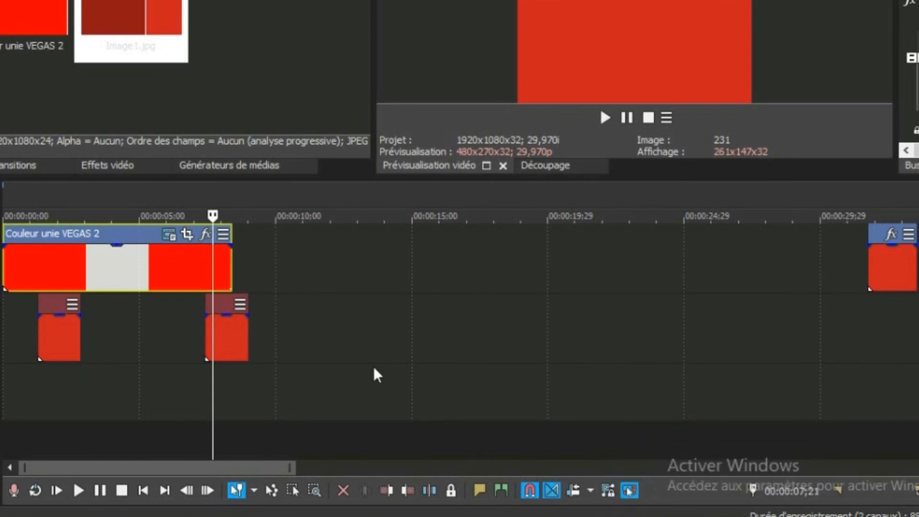
left_click_drag(225, 302, 249, 310)
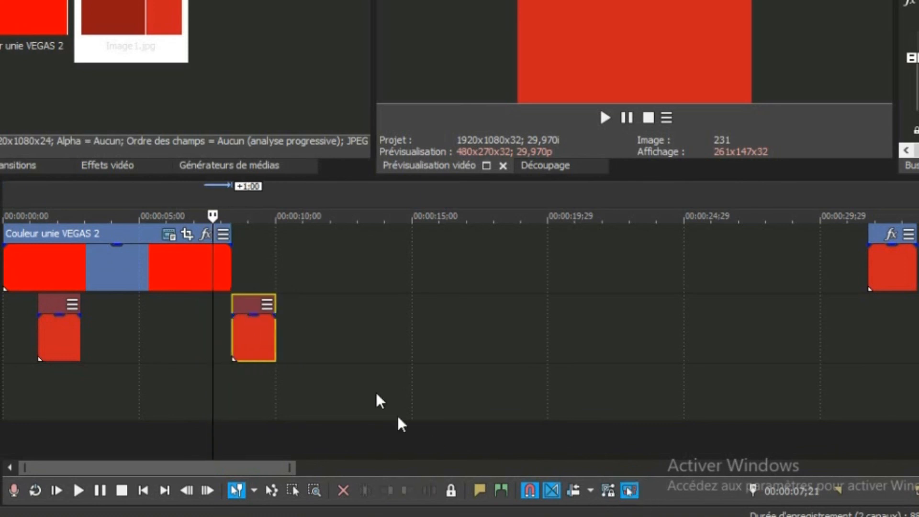
mouse_move(248, 308)
left_mouse_down()
mouse_move(296, 322)
mouse_move(249, 320)
left_mouse_up()
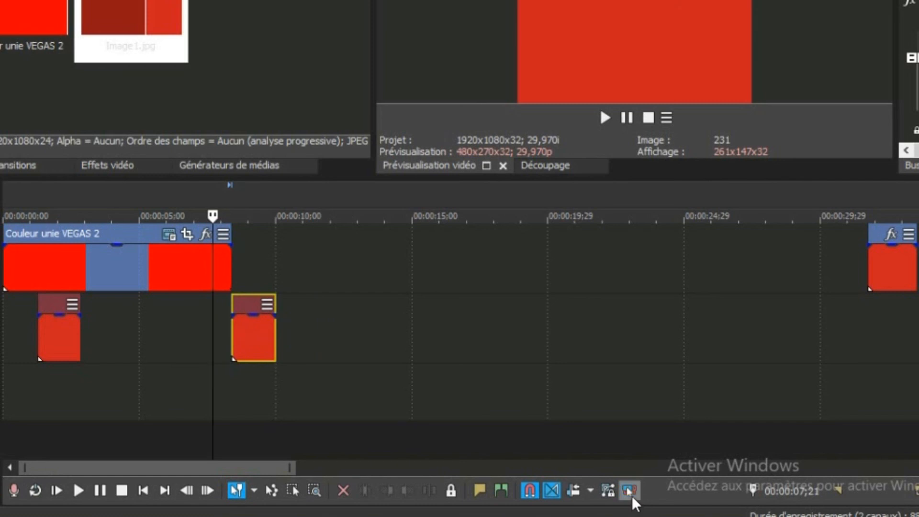
Shift the second track 2 clip slightly earlier with snapping off, and snap it to the solid color clip's end with snapping on.
left_click(531, 490)
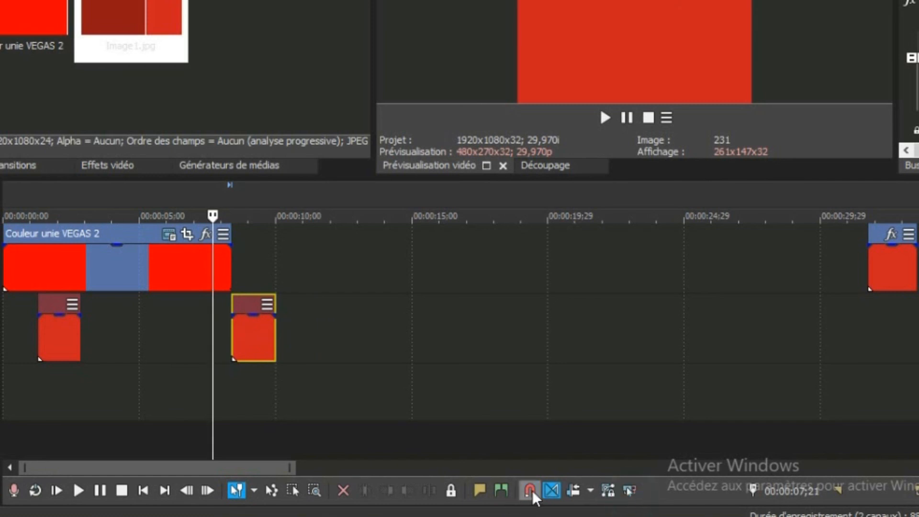
mouse_move(248, 306)
left_mouse_down()
mouse_move(228, 318)
mouse_move(256, 314)
mouse_move(218, 318)
mouse_move(241, 317)
left_mouse_up()
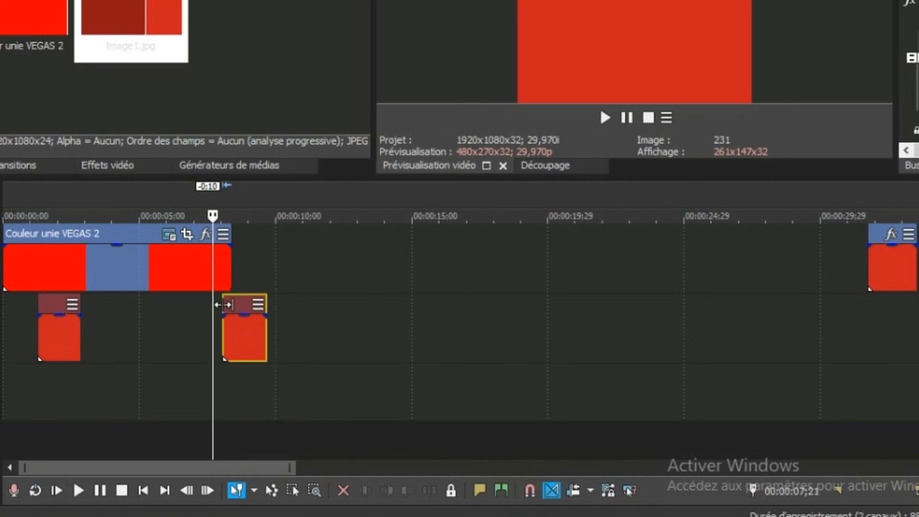
mouse_move(232, 306)
left_mouse_down()
mouse_move(261, 306)
mouse_move(208, 314)
mouse_move(247, 324)
mouse_move(219, 313)
mouse_move(246, 313)
mouse_move(216, 311)
mouse_move(247, 309)
mouse_move(211, 313)
mouse_move(230, 313)
left_mouse_up()
left_click(528, 487)
left_click_drag(237, 298, 253, 319)
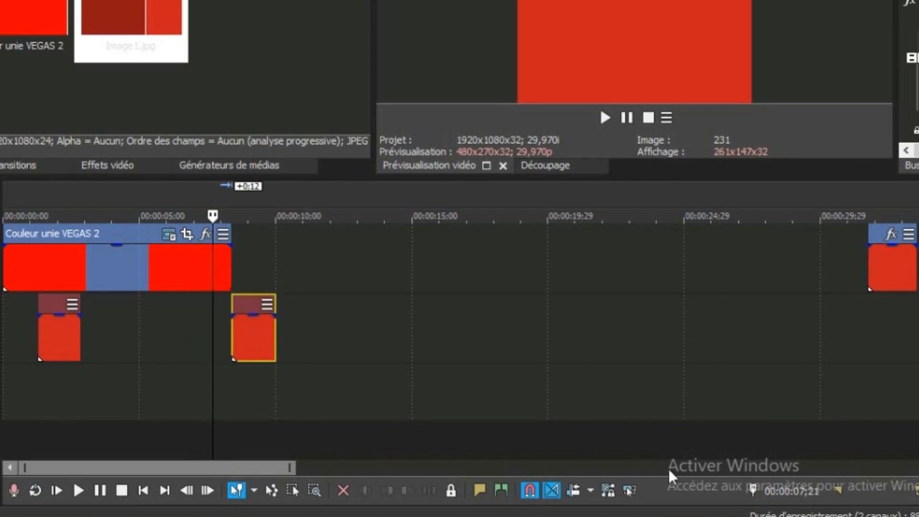